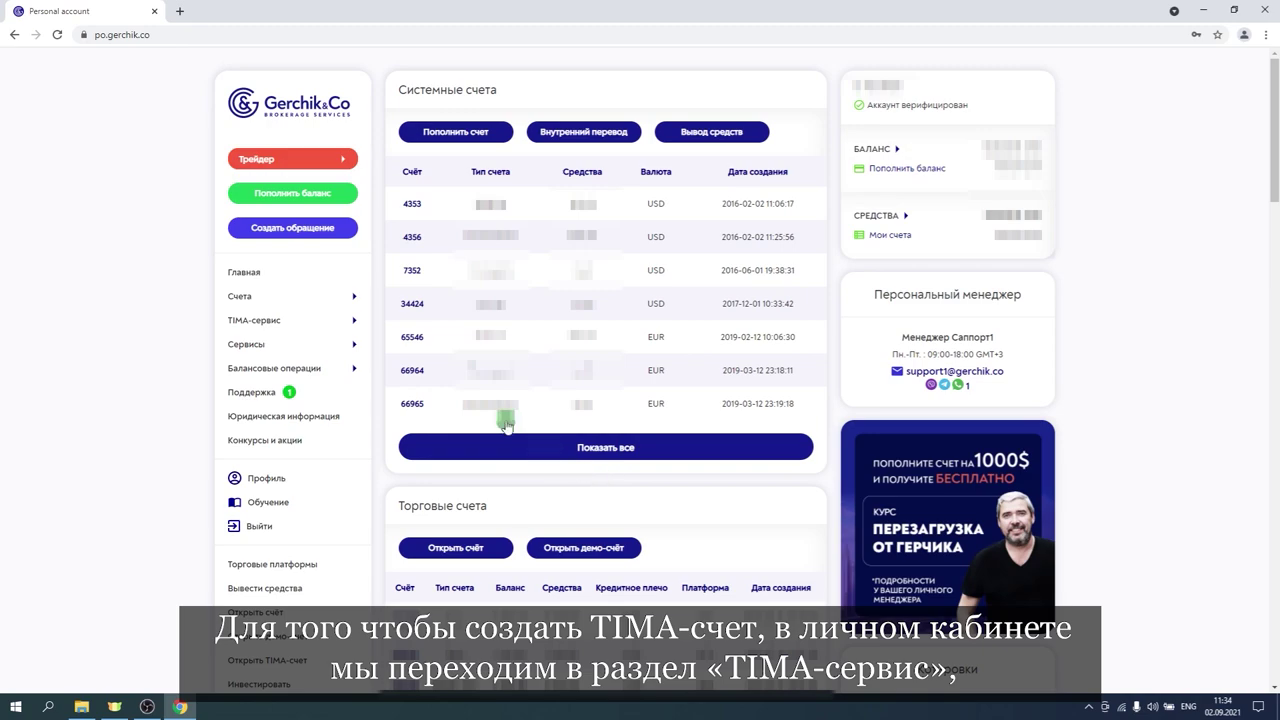
Open the TIMA-счета list under the TIMA-сервис section of the sidebar.
click(301, 323)
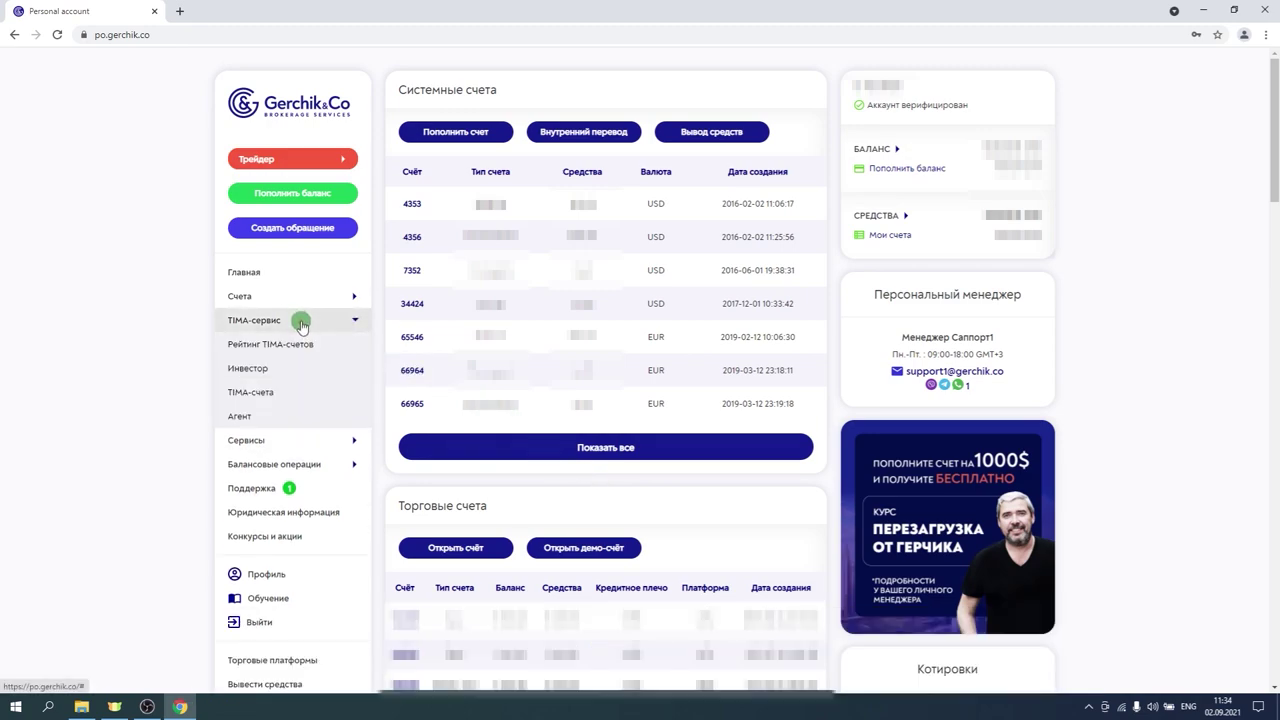
click(265, 395)
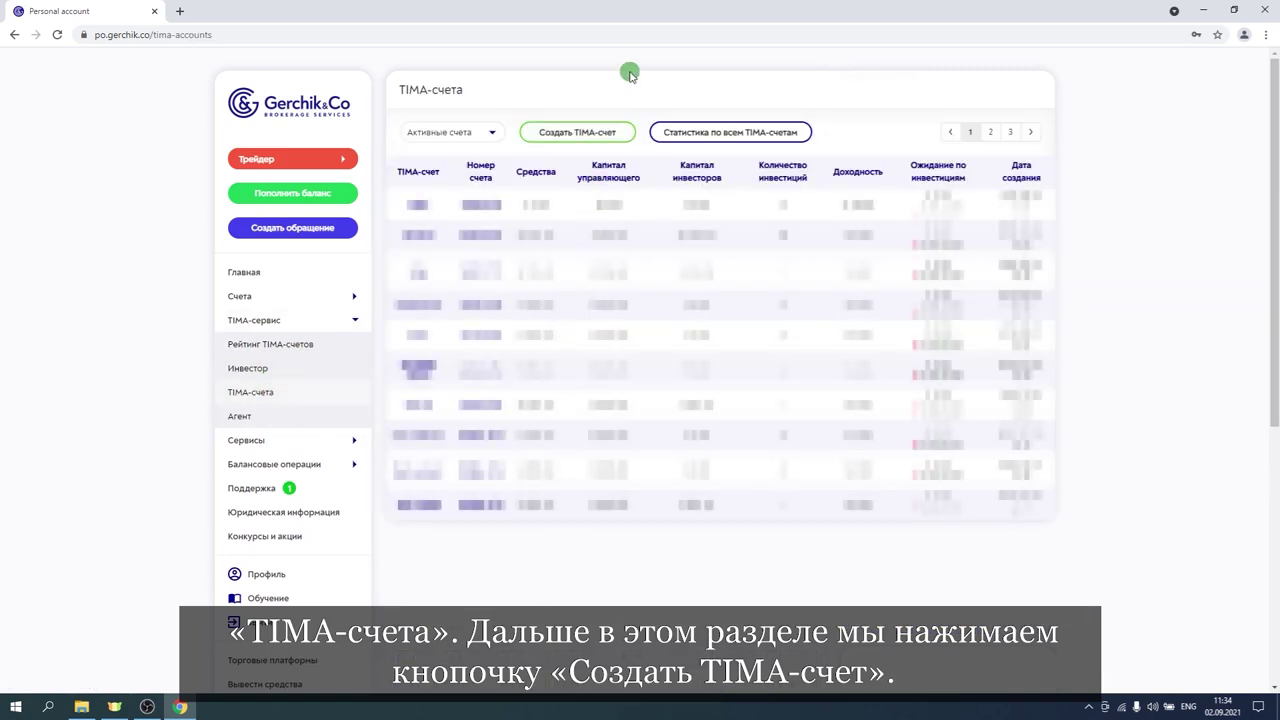
Start a new TIMA account with account type Simple on the MT5 platform.
click(557, 132)
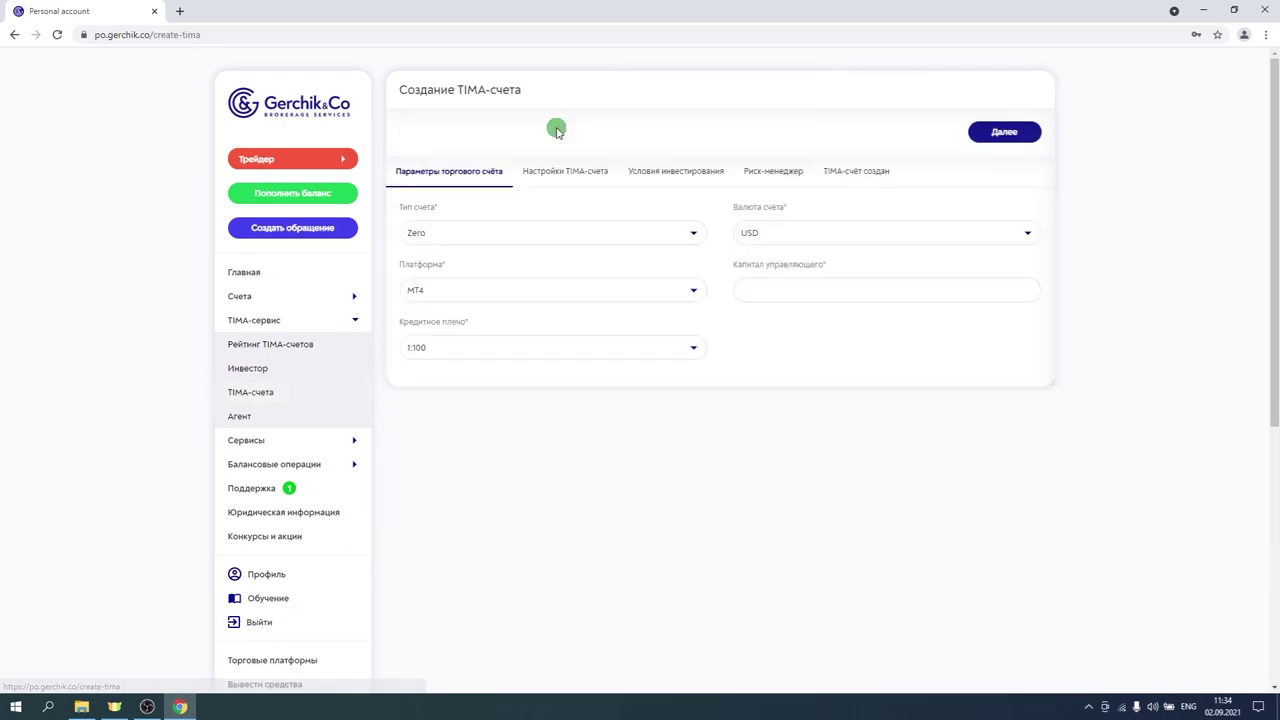
click(522, 233)
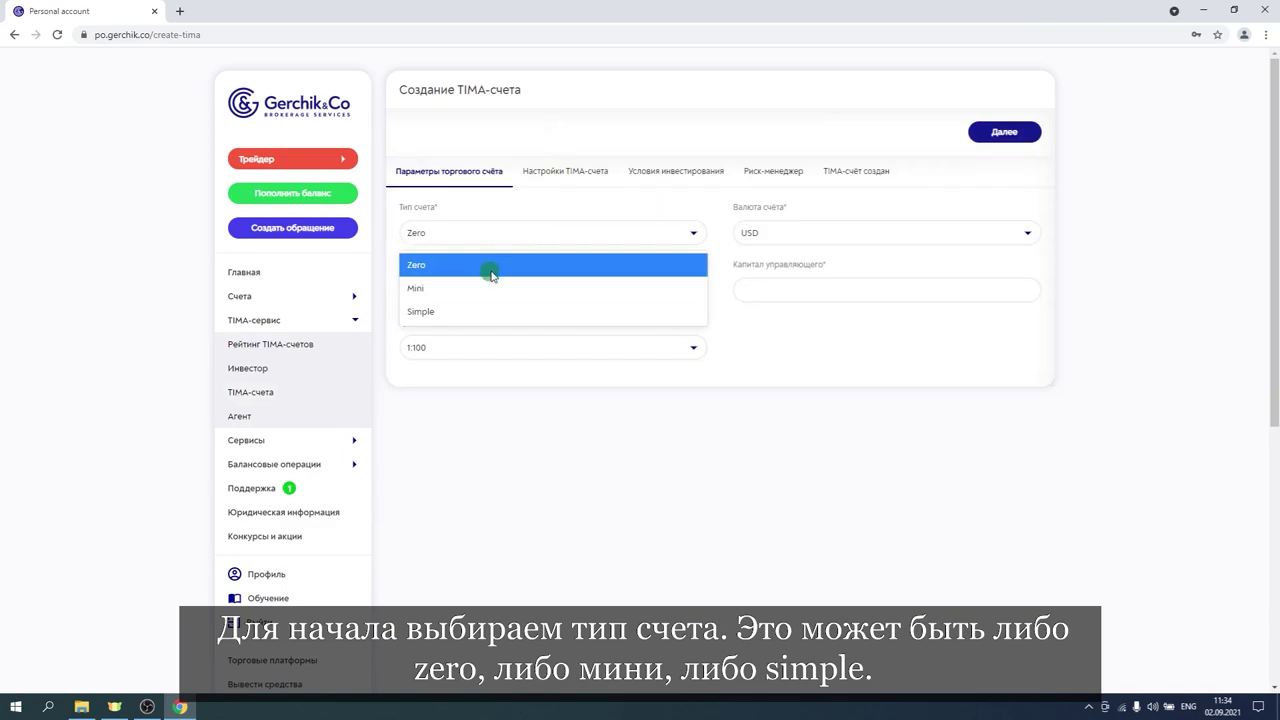
click(431, 311)
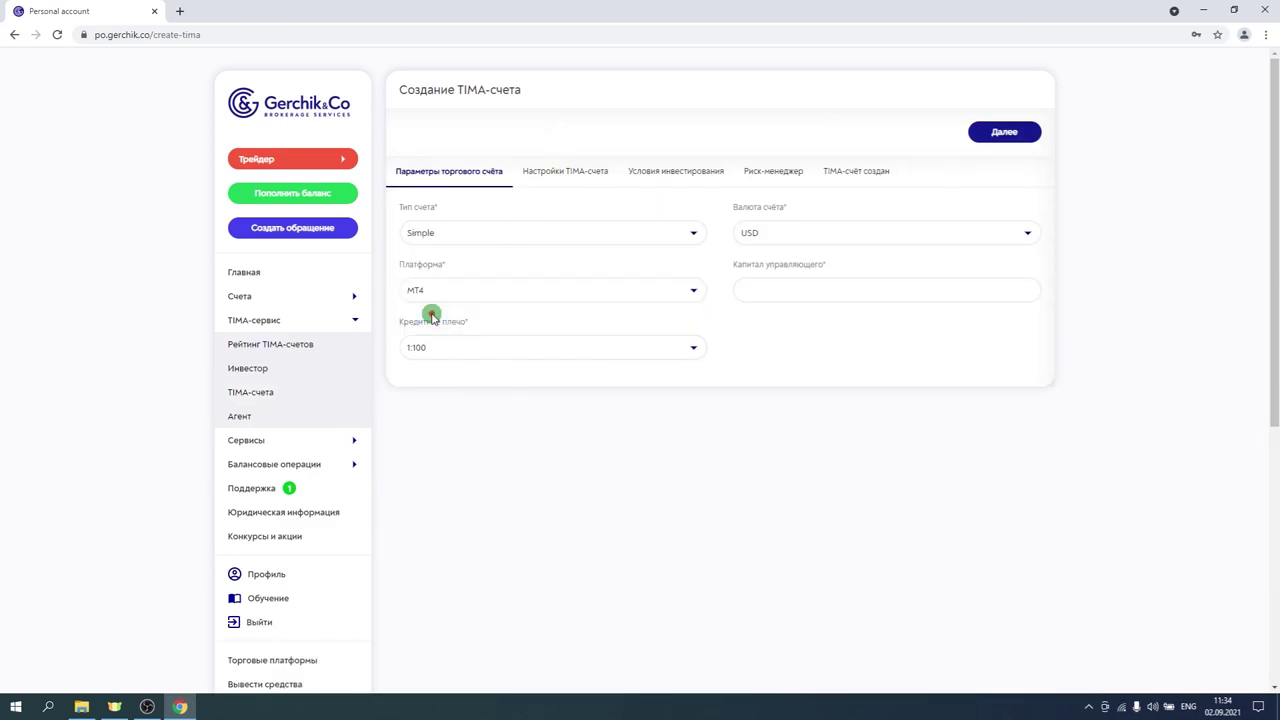
click(479, 292)
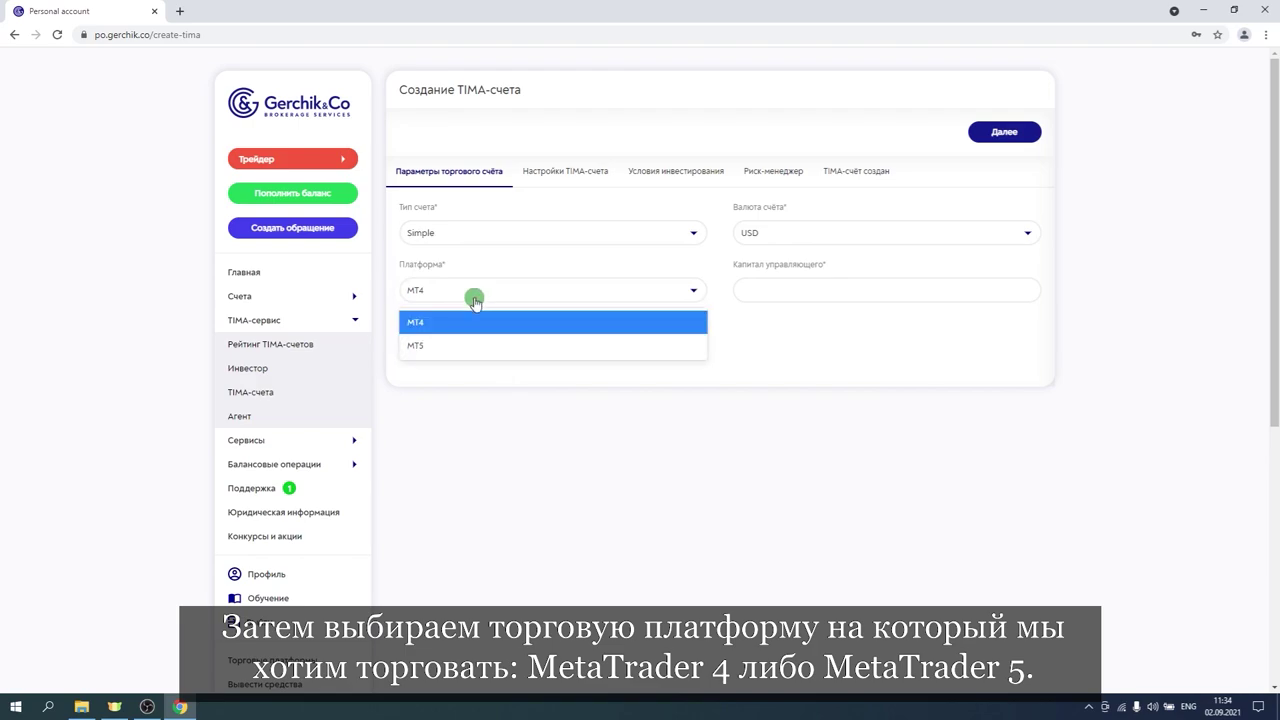
click(450, 345)
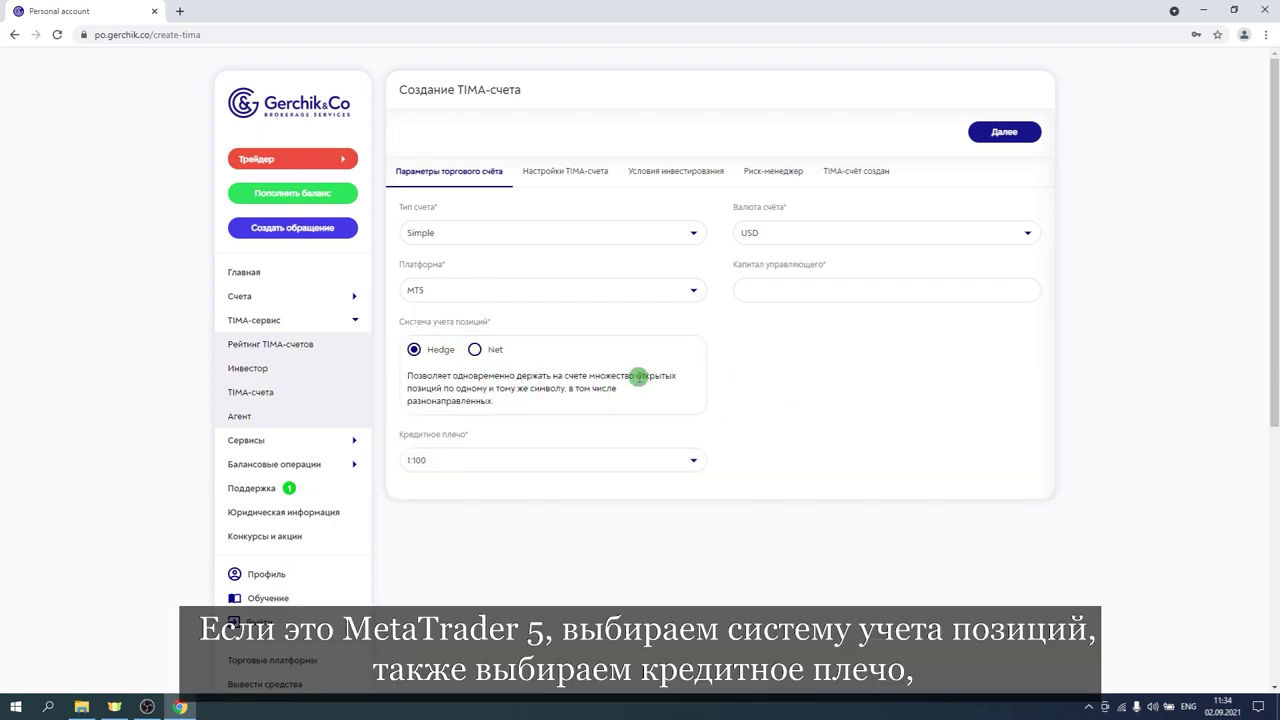
Keep Hedge, 1:100 leverage and USD, and enter 1000 as manager capital.
click(476, 349)
click(414, 349)
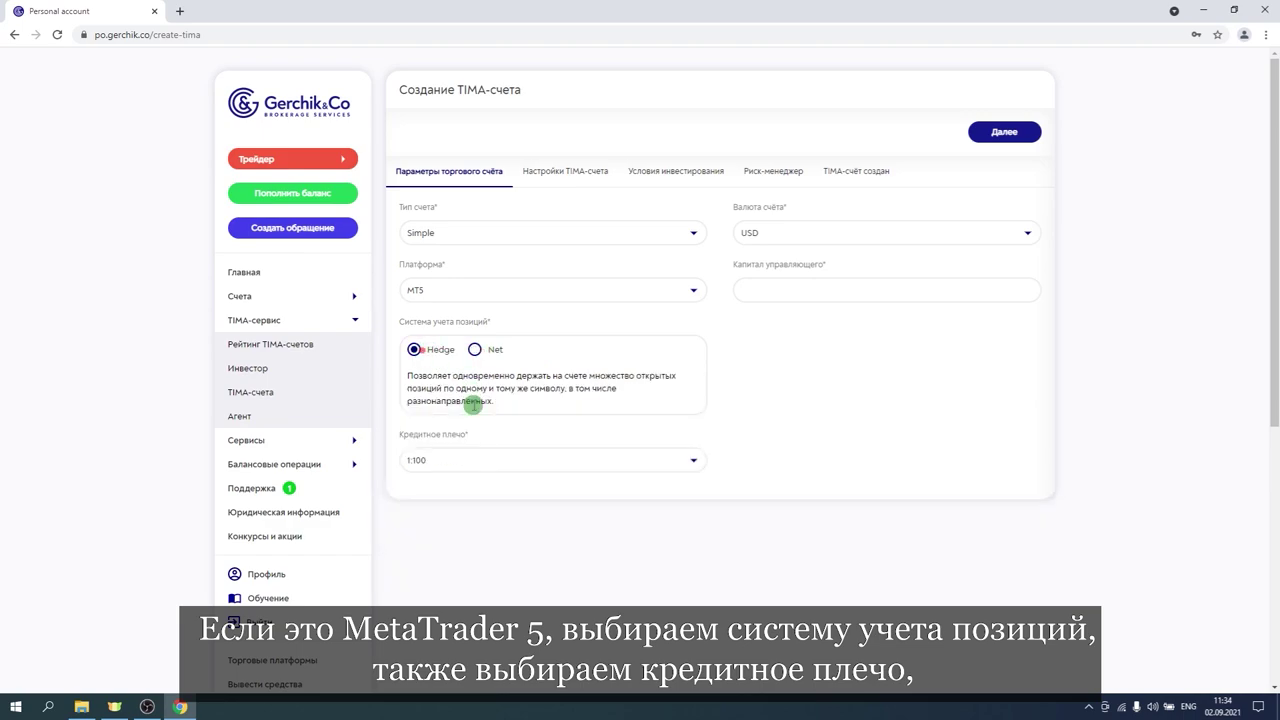
click(459, 460)
click(459, 460)
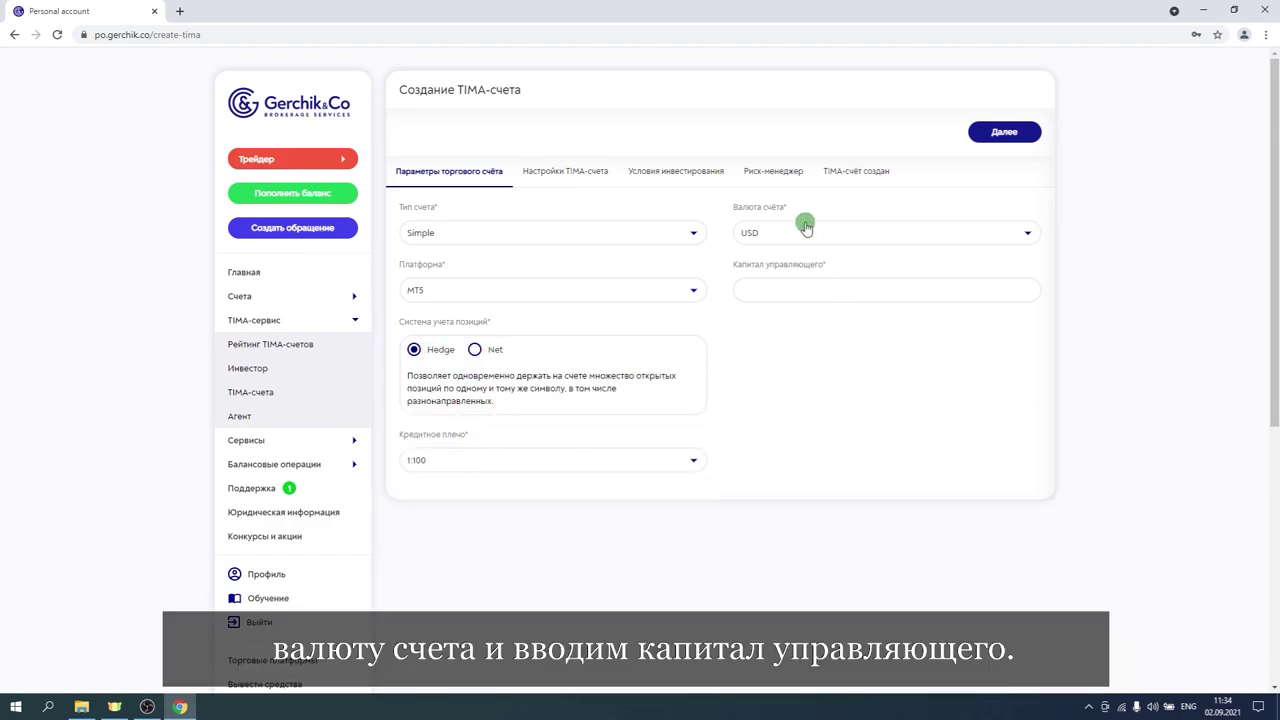
click(803, 236)
click(803, 239)
click(778, 287)
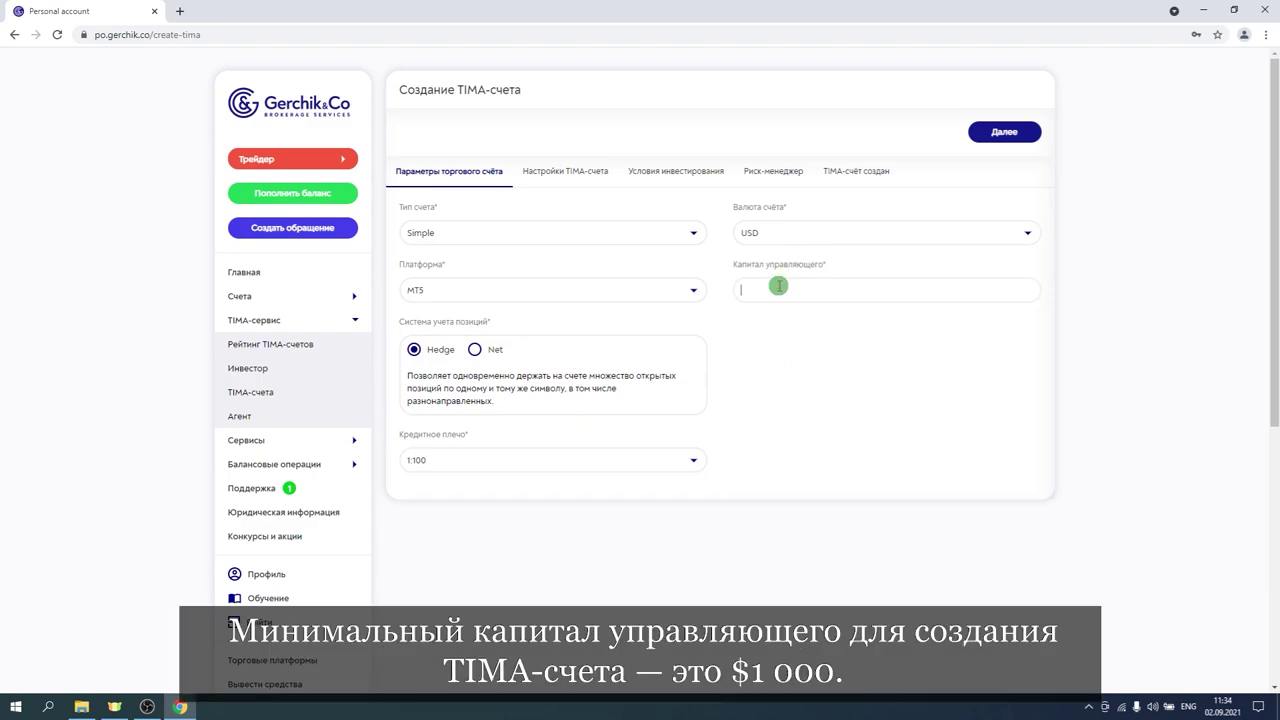
text(1000)
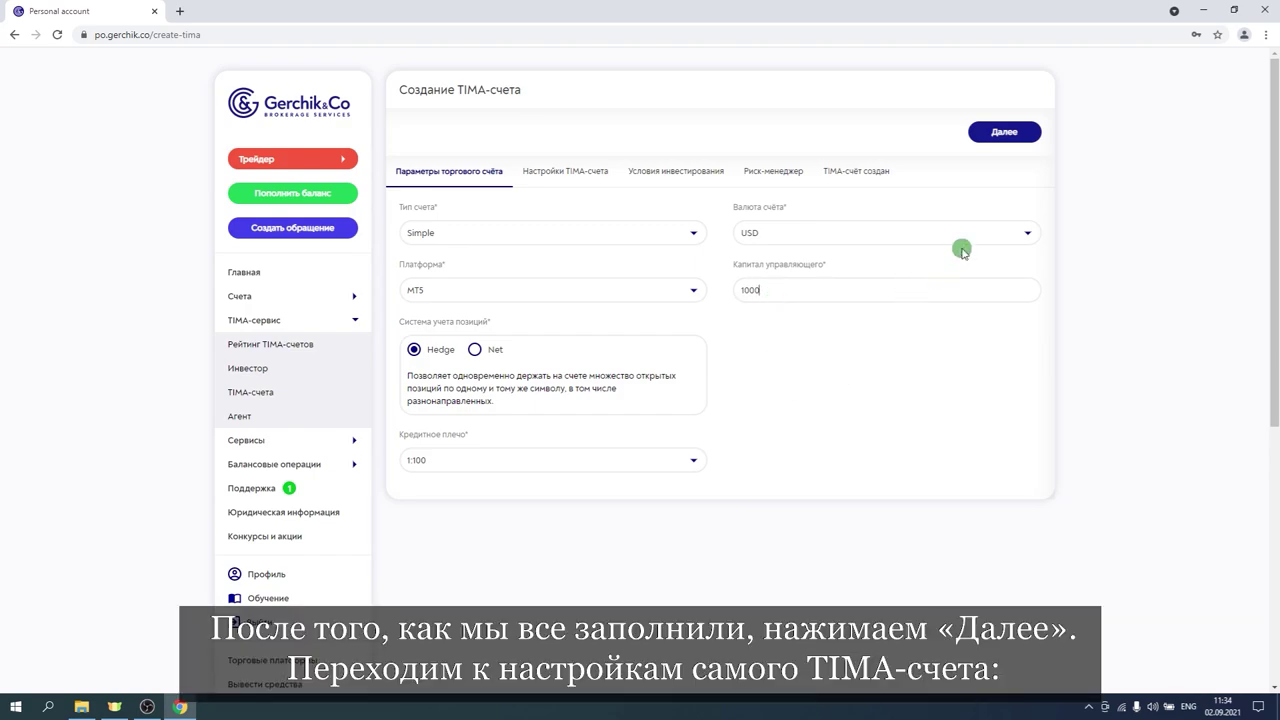
On the TIMA settings step, name the account 'TEST test'.
click(1005, 135)
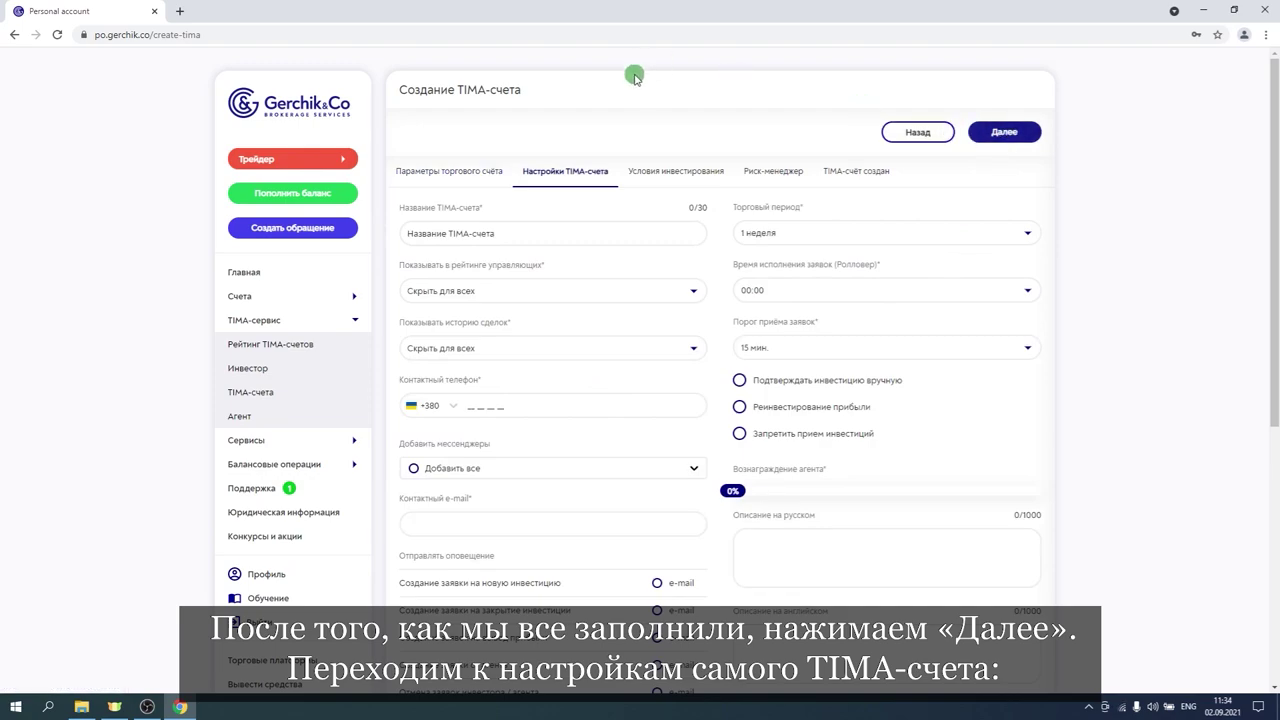
click(521, 228)
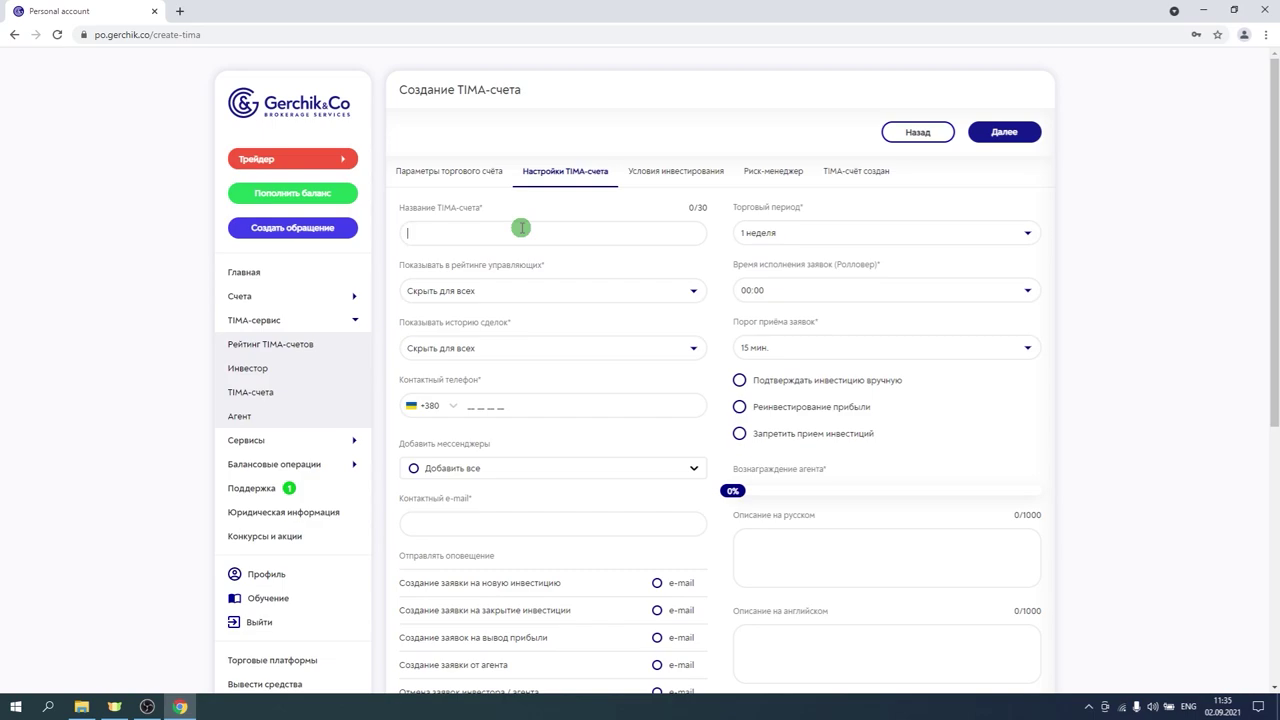
text(TEST test)
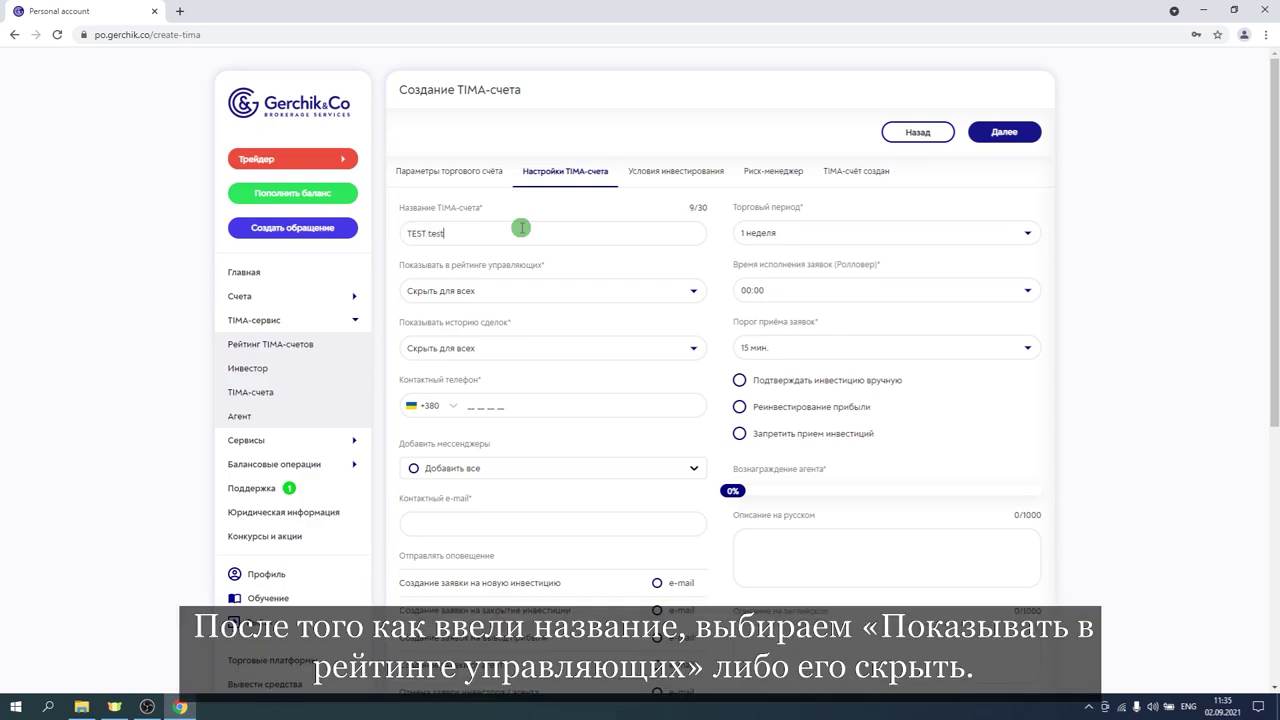
Keep manager rating and trade history set to Скрыть для всех.
click(533, 292)
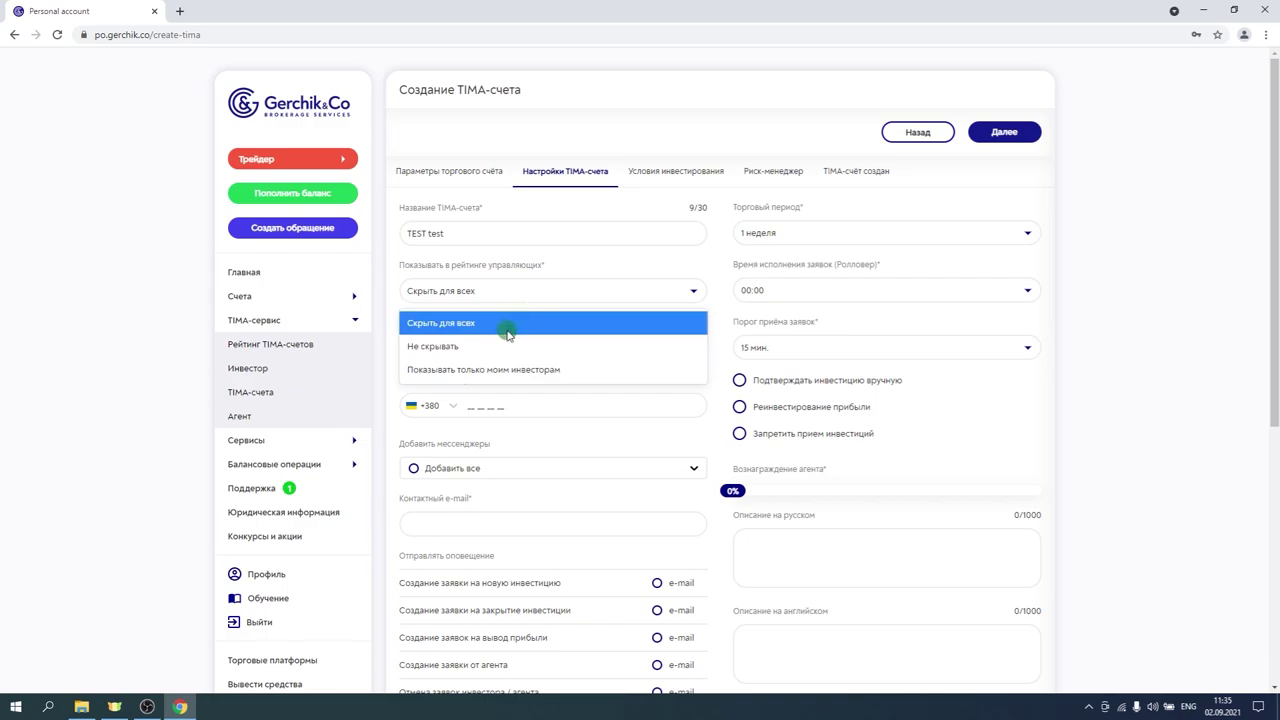
click(503, 326)
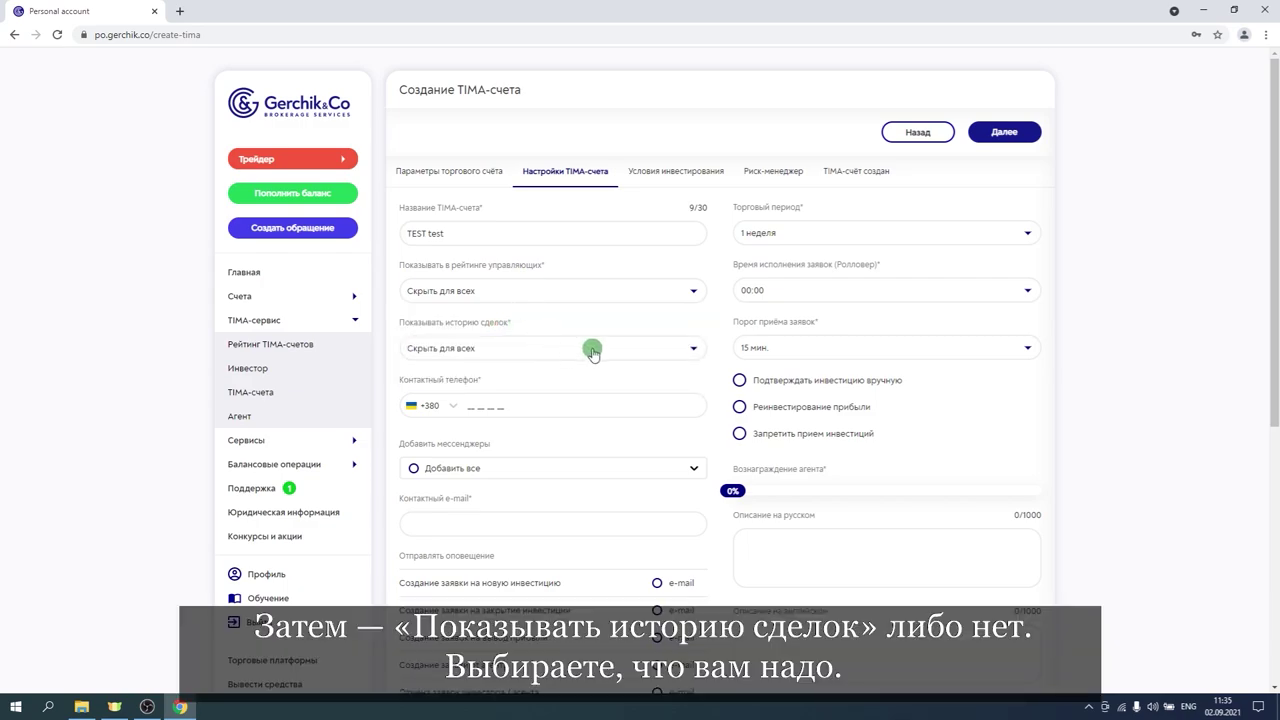
click(594, 352)
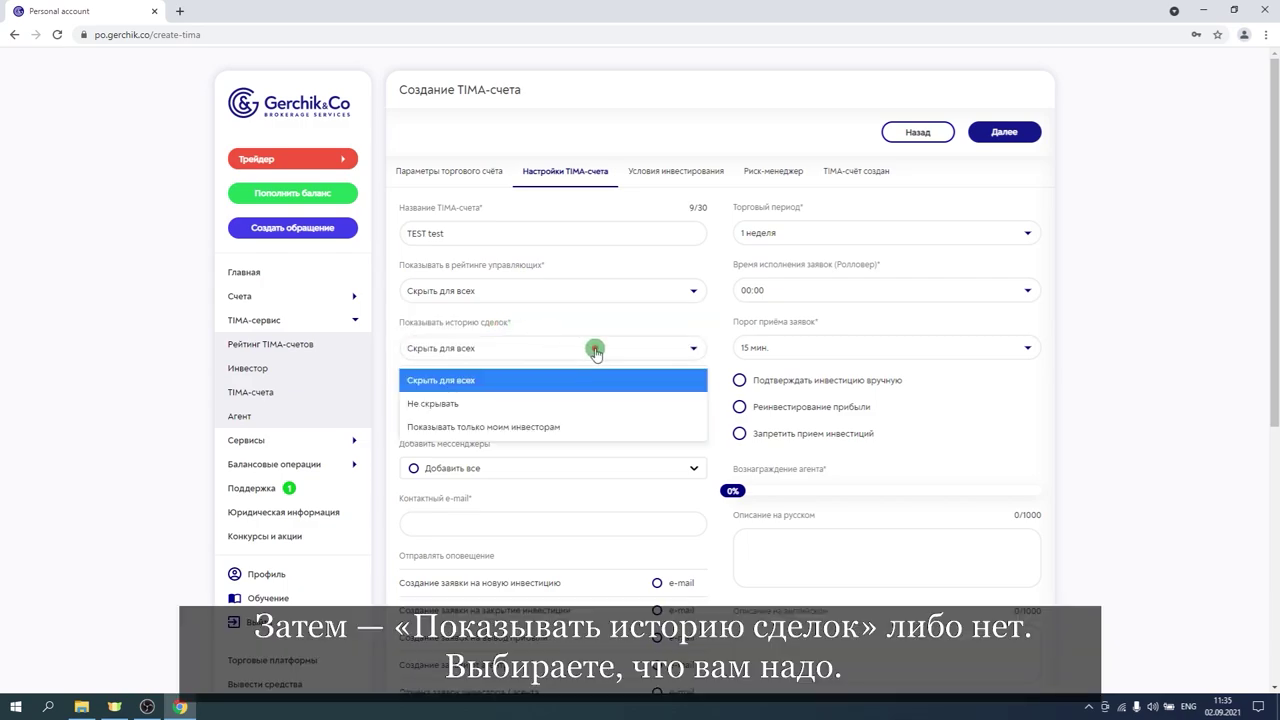
click(537, 381)
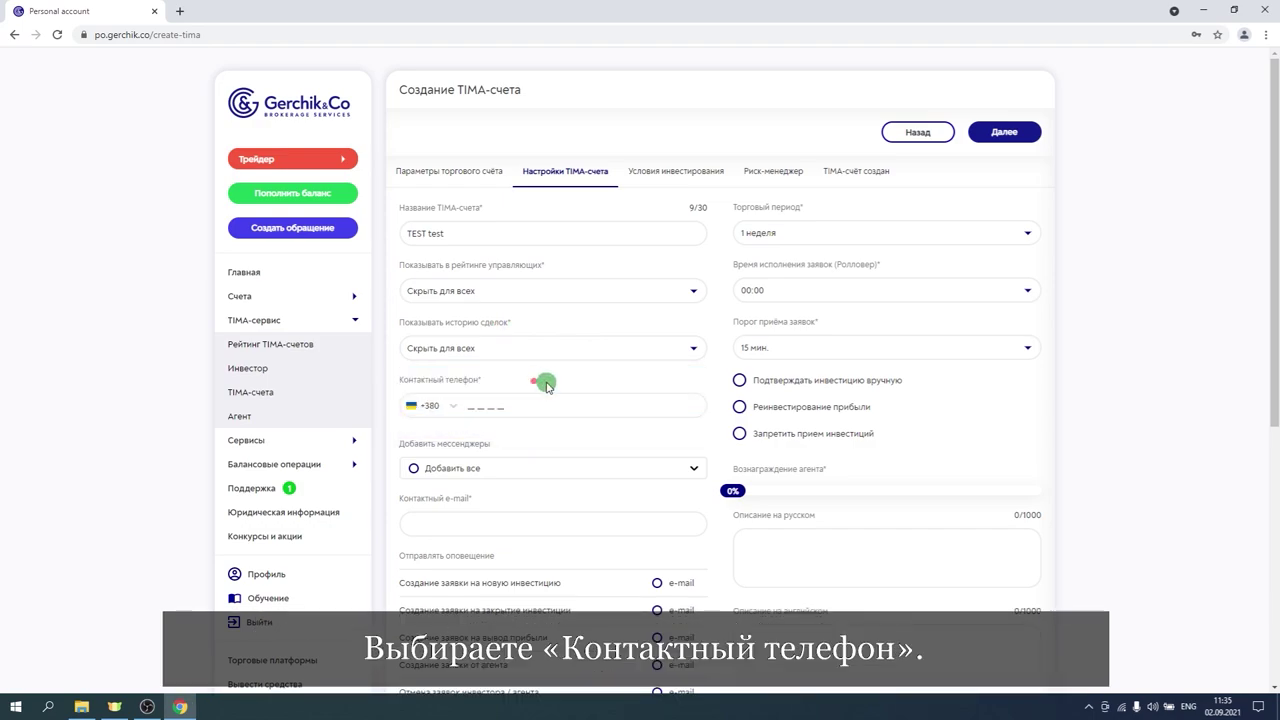
Enter the contact phone number, add no messengers, and move to the e-mail field.
click(466, 405)
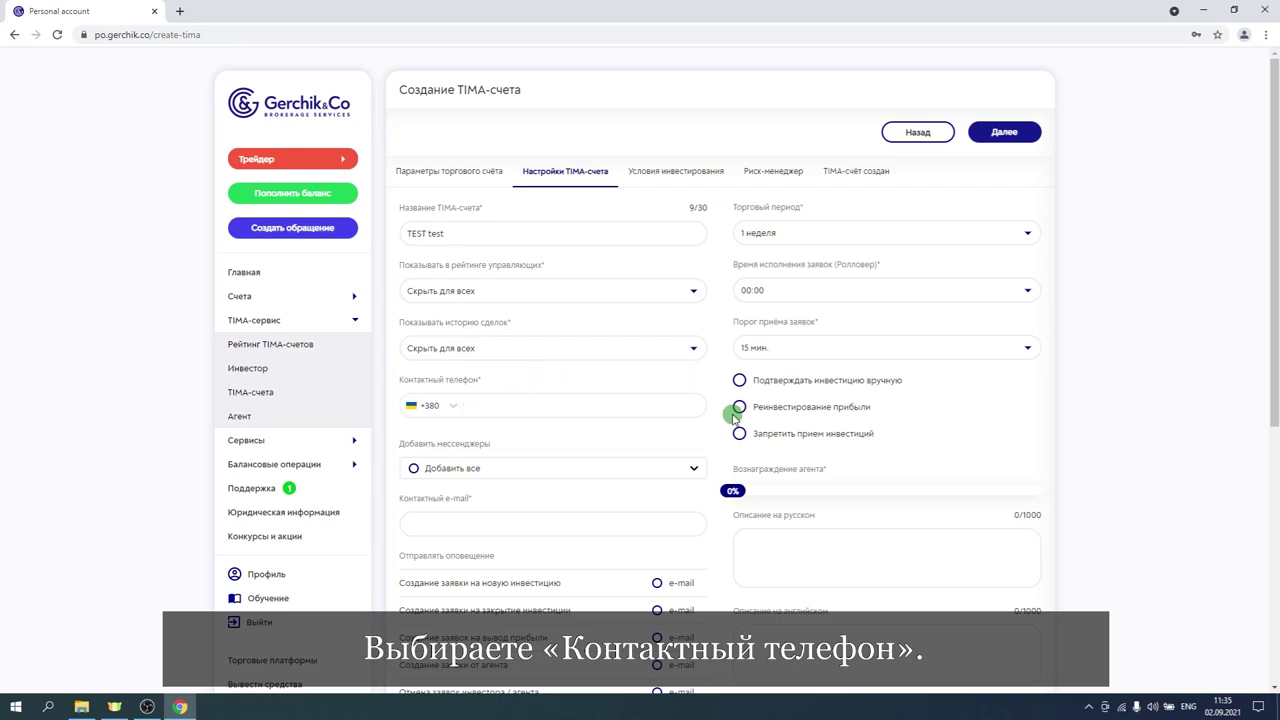
text(4444)
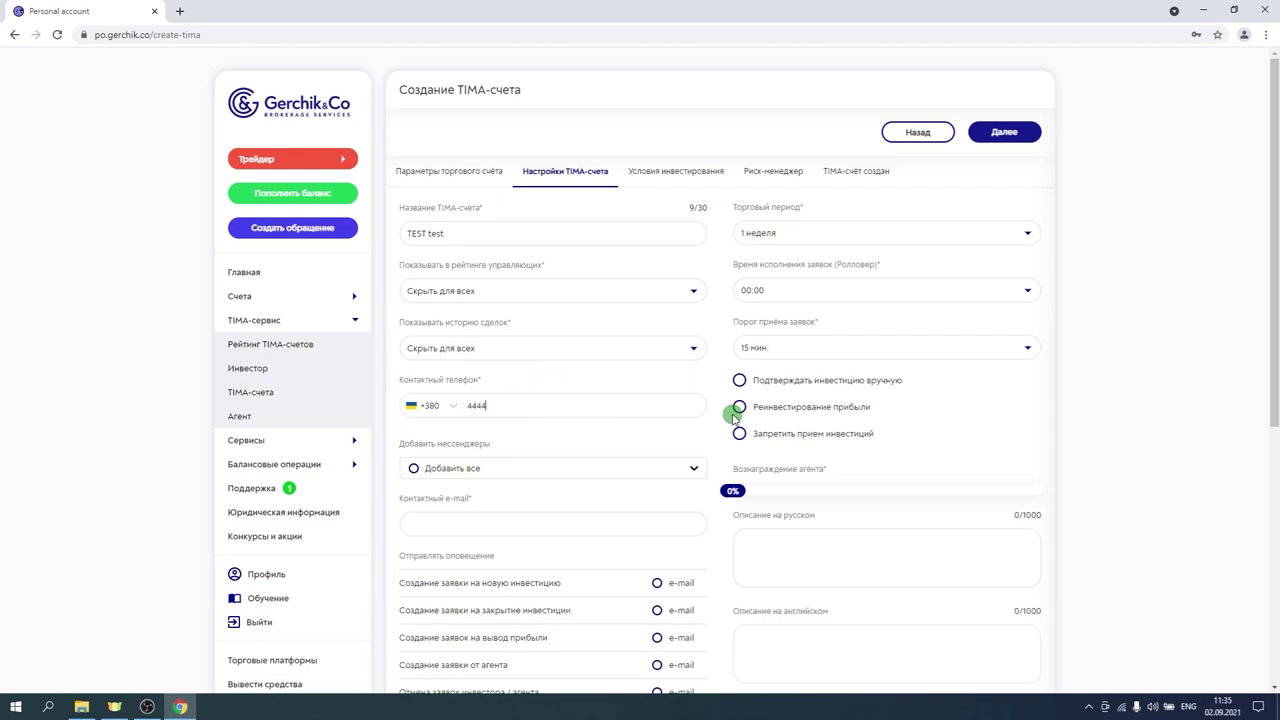
text(44444)
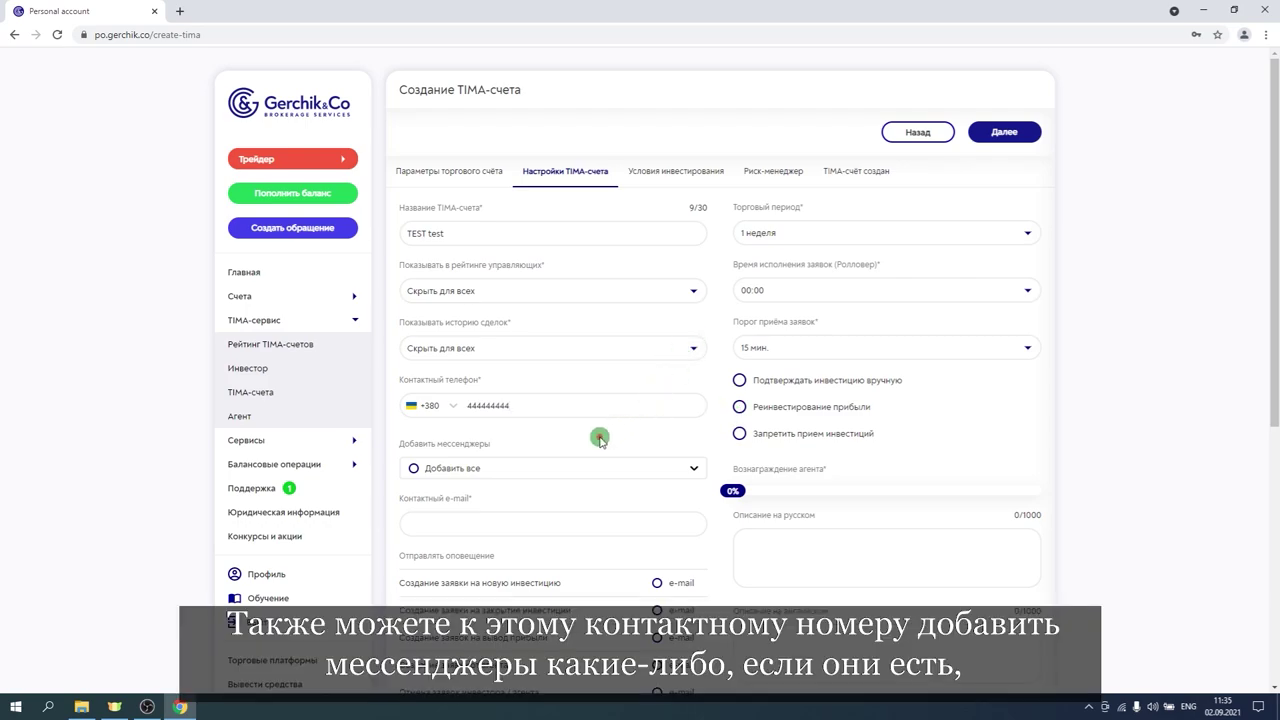
click(517, 470)
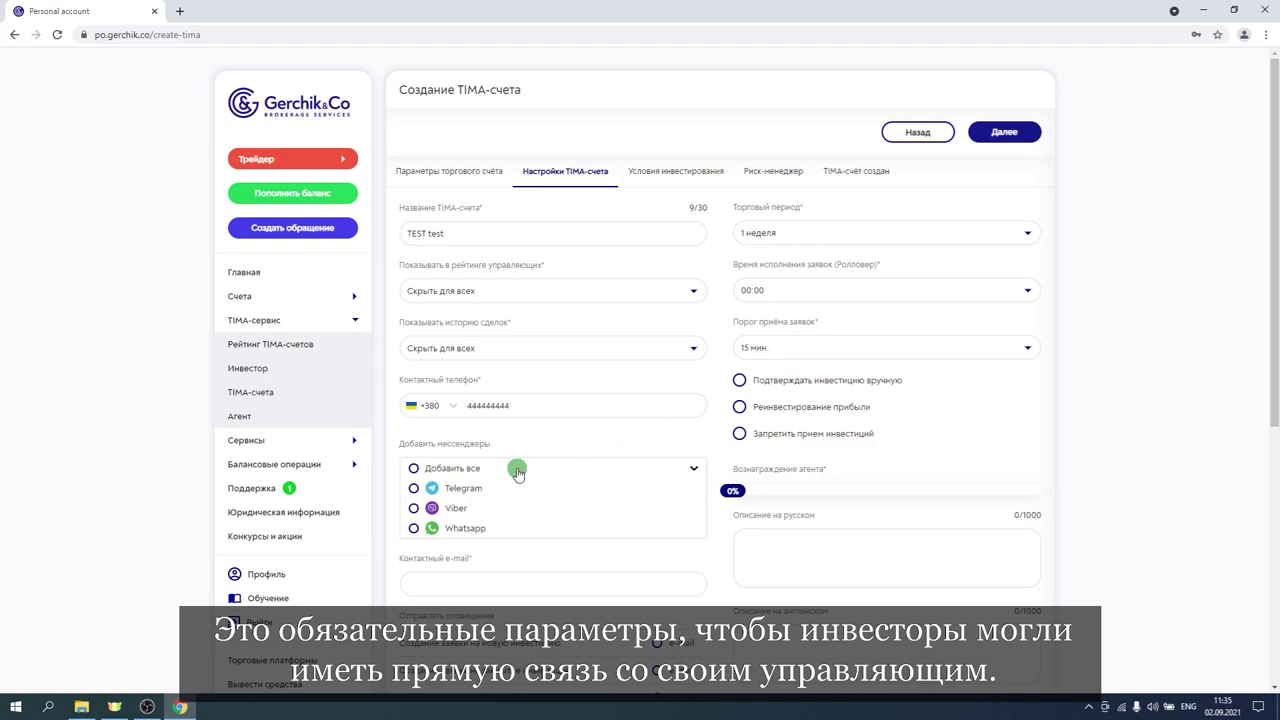
click(517, 470)
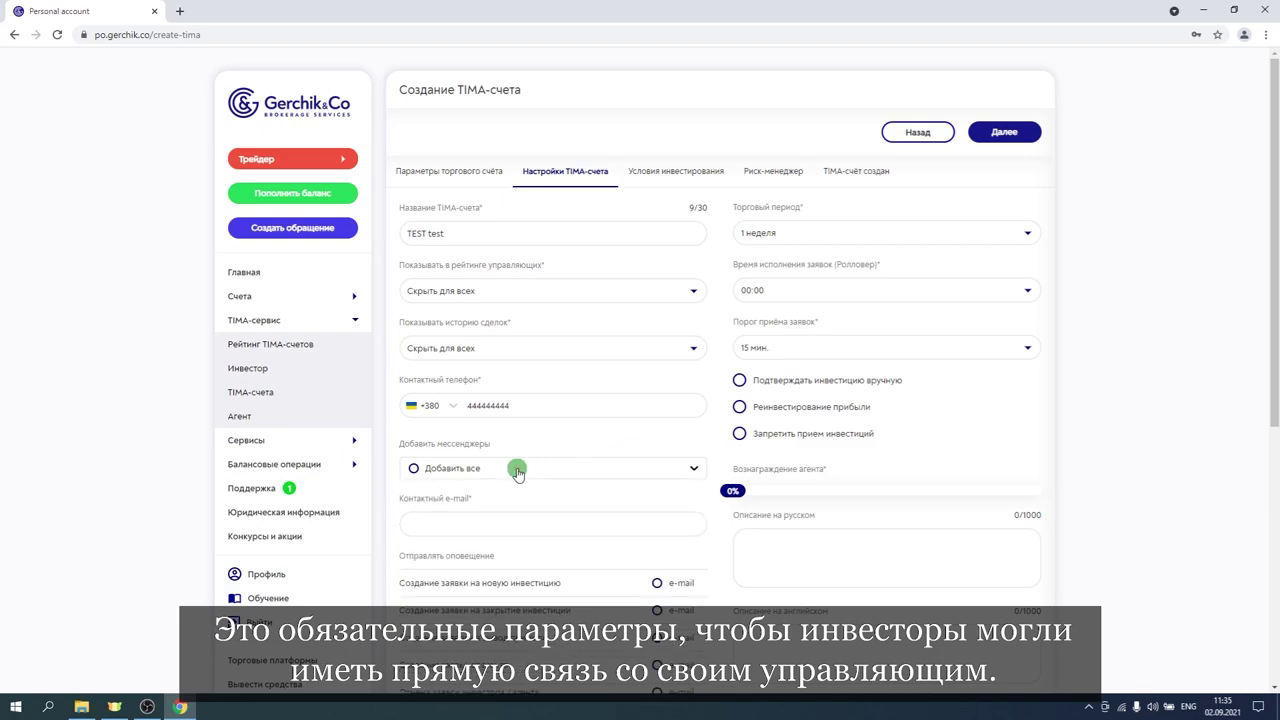
click(494, 526)
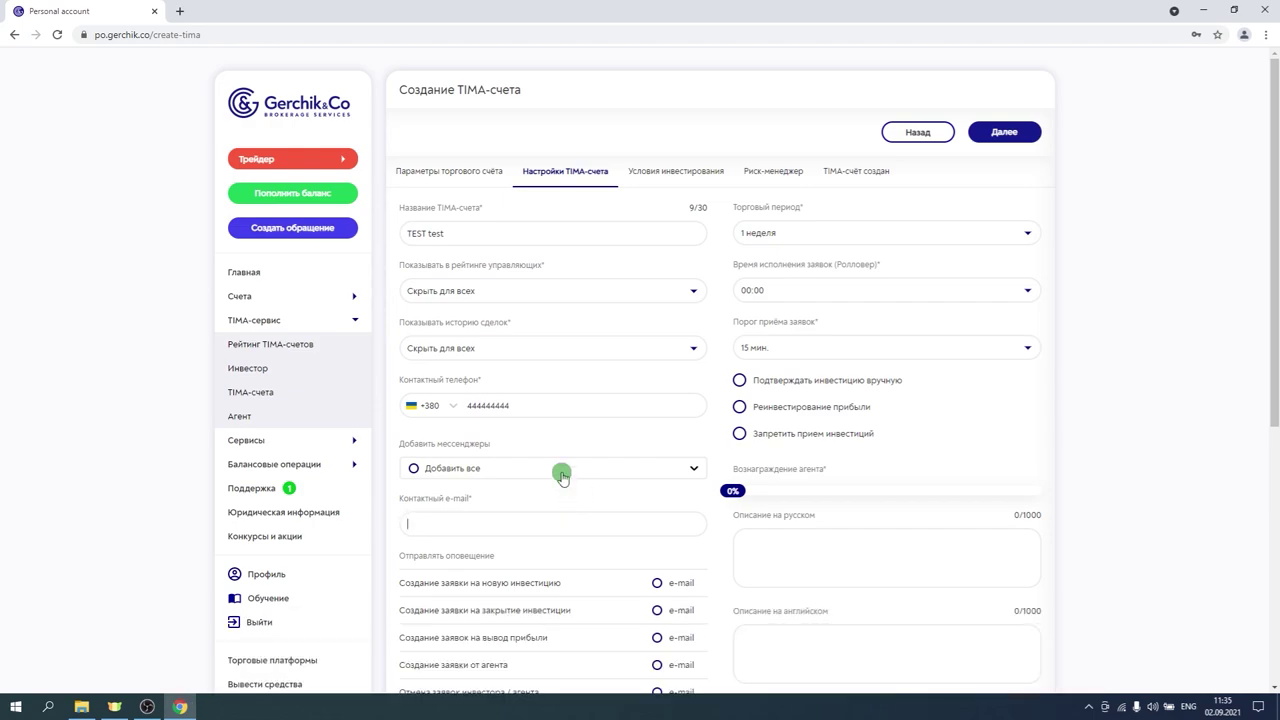
scroll(562, 476, down, 2)
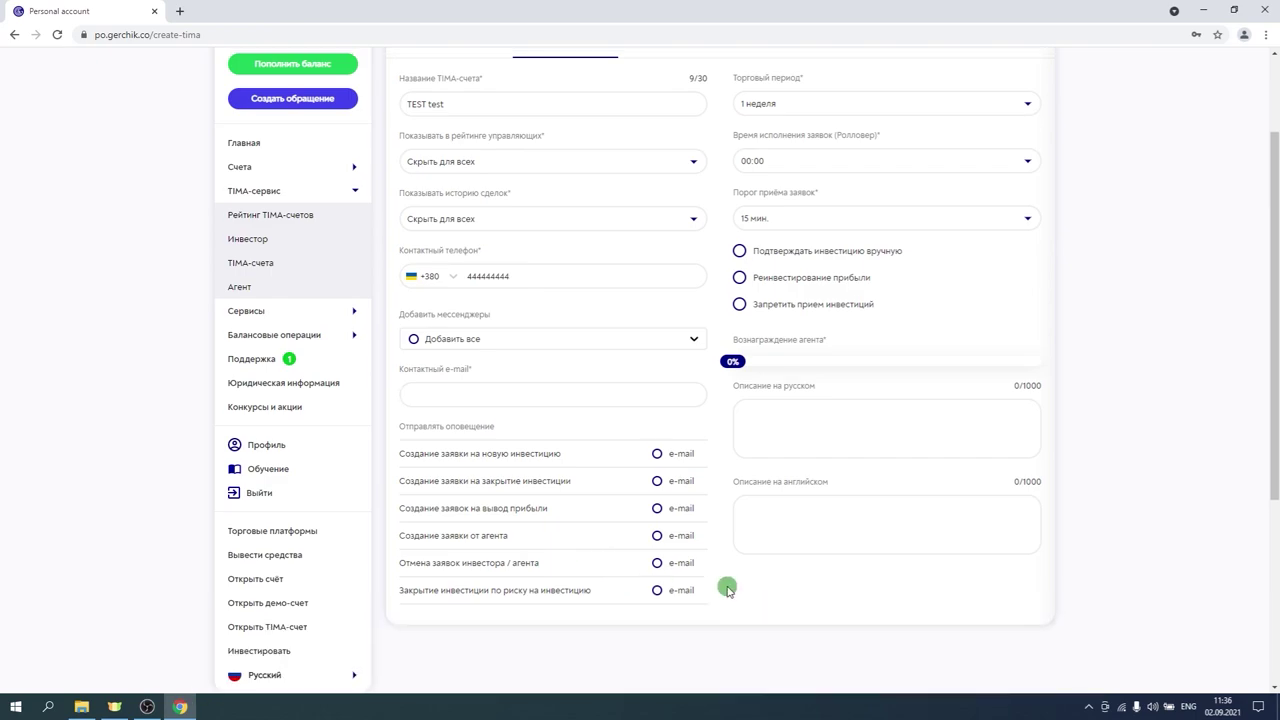
scroll(727, 588, up, 2)
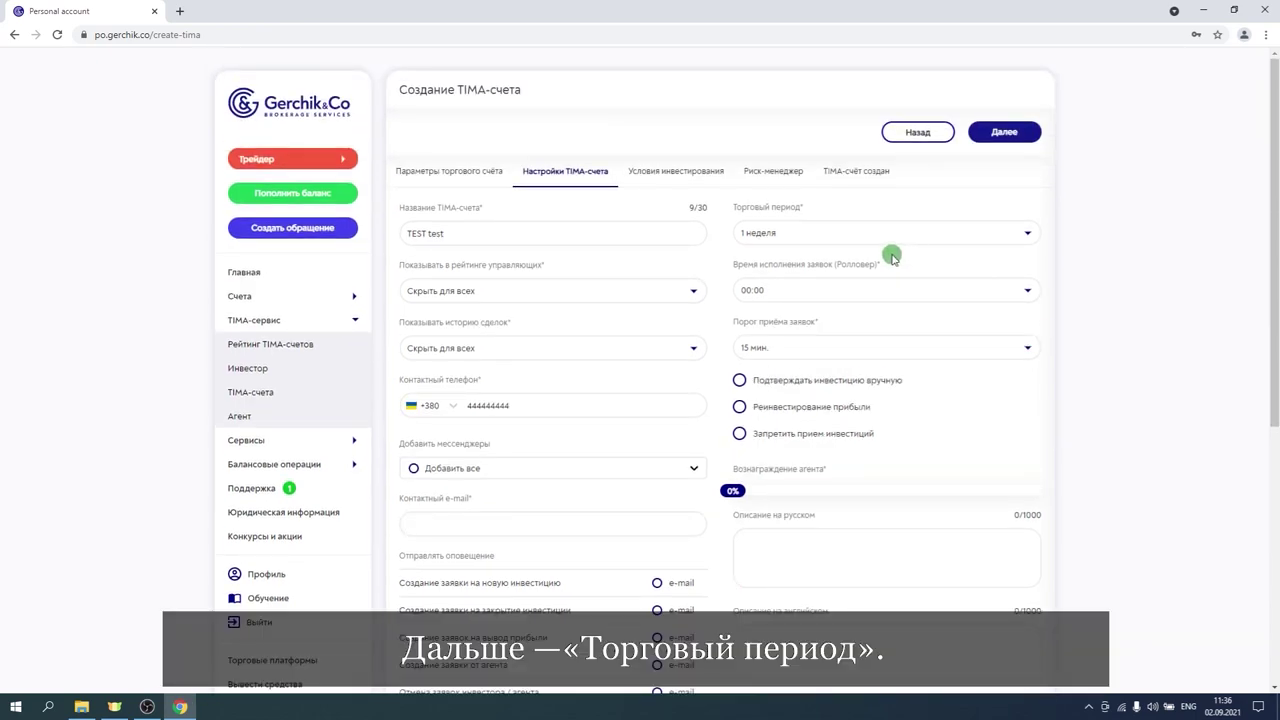
Keep the trading period at 1 неделя and browse the rollover execution time options.
click(856, 235)
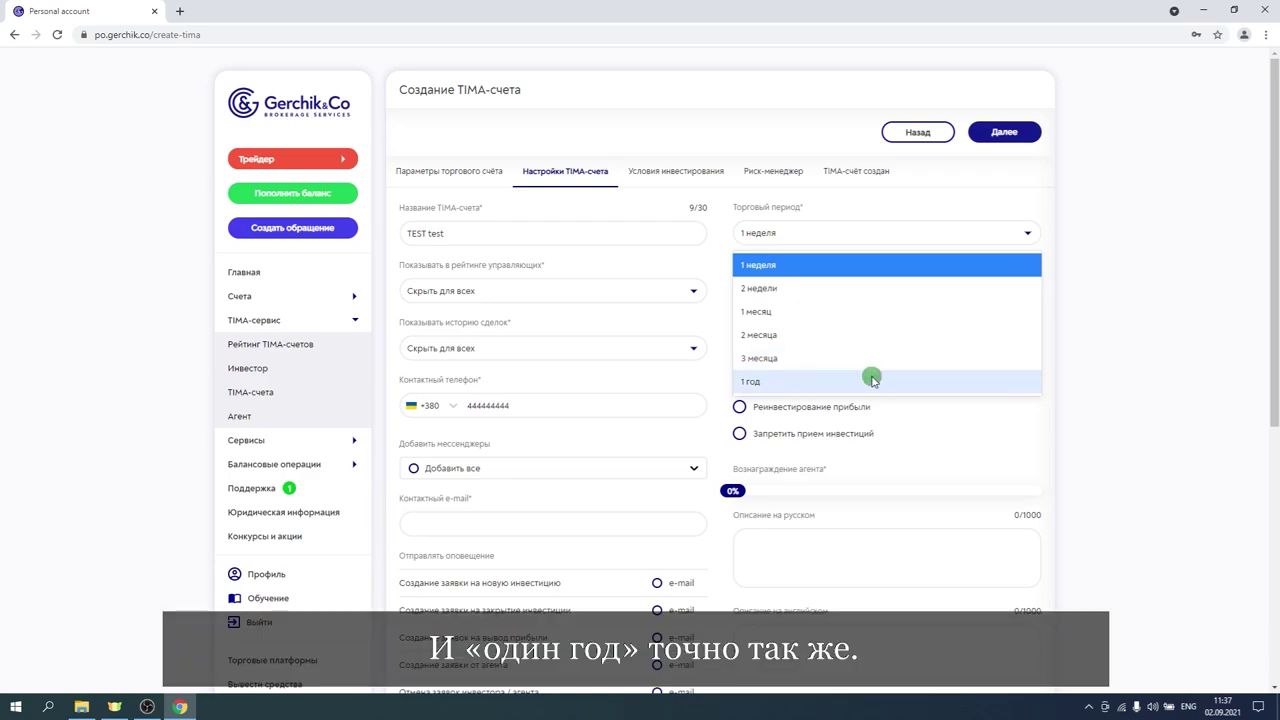
click(1134, 397)
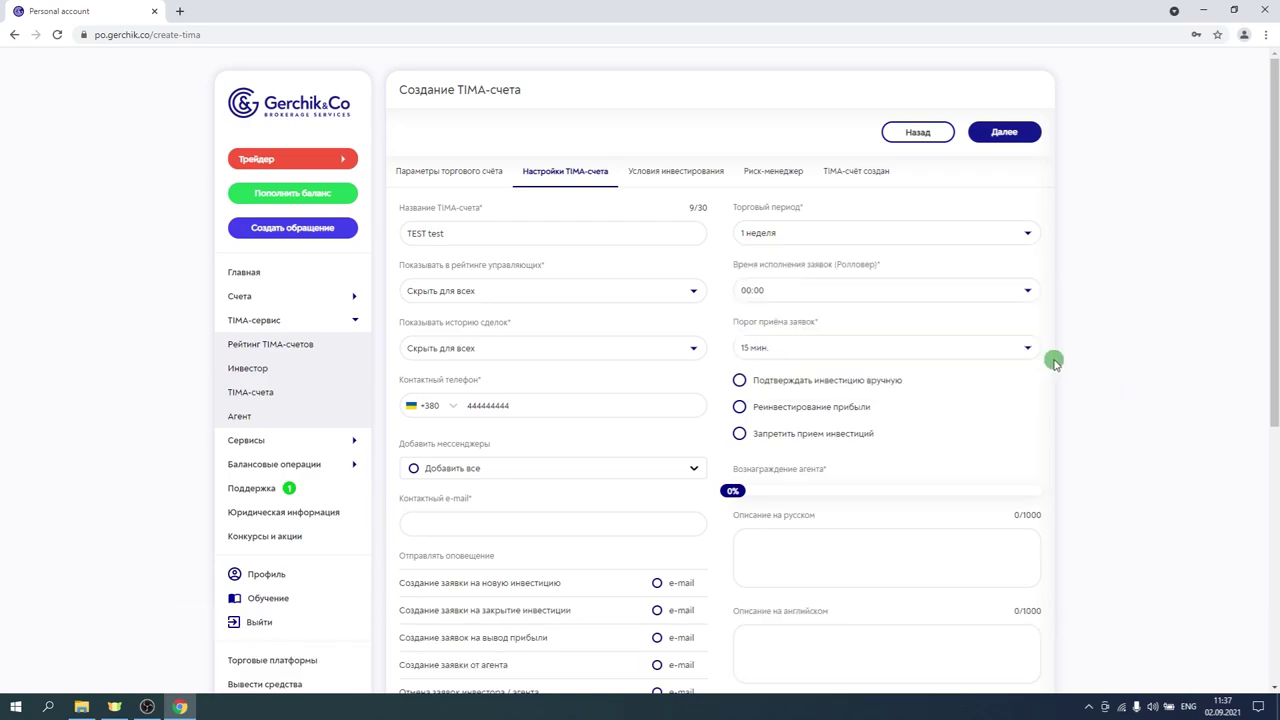
click(871, 291)
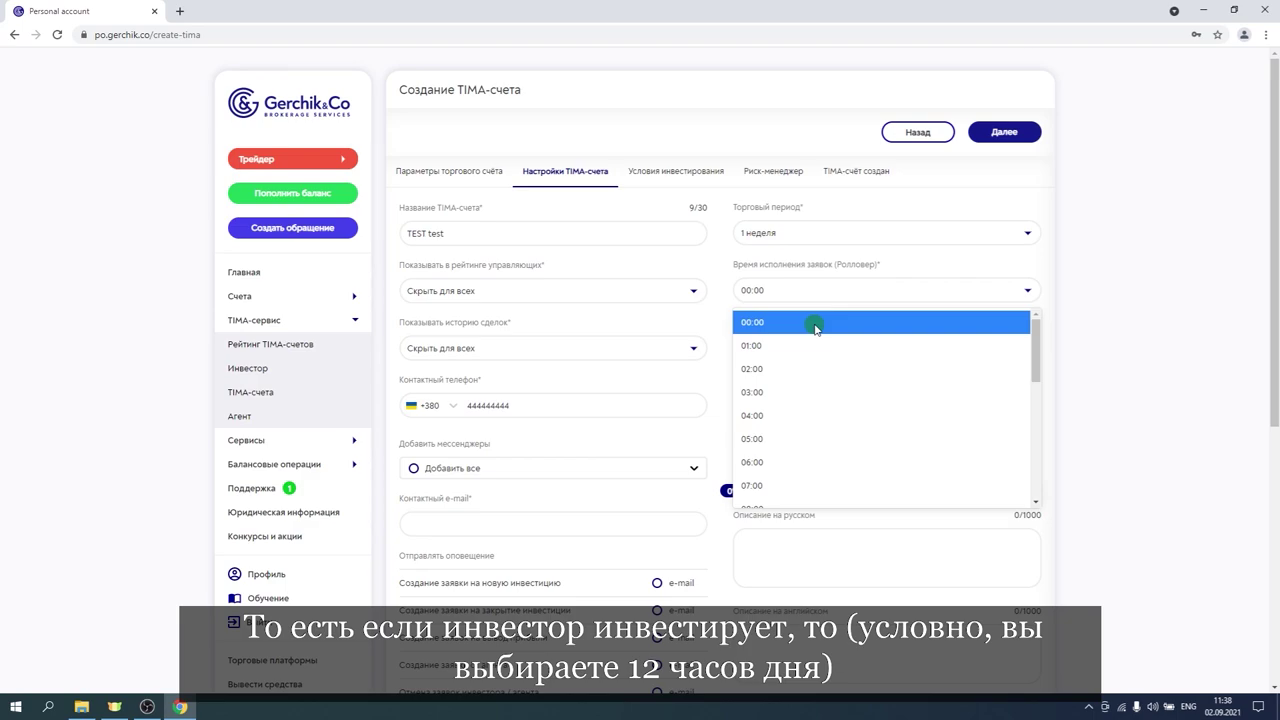
scroll(815, 328, down, 4)
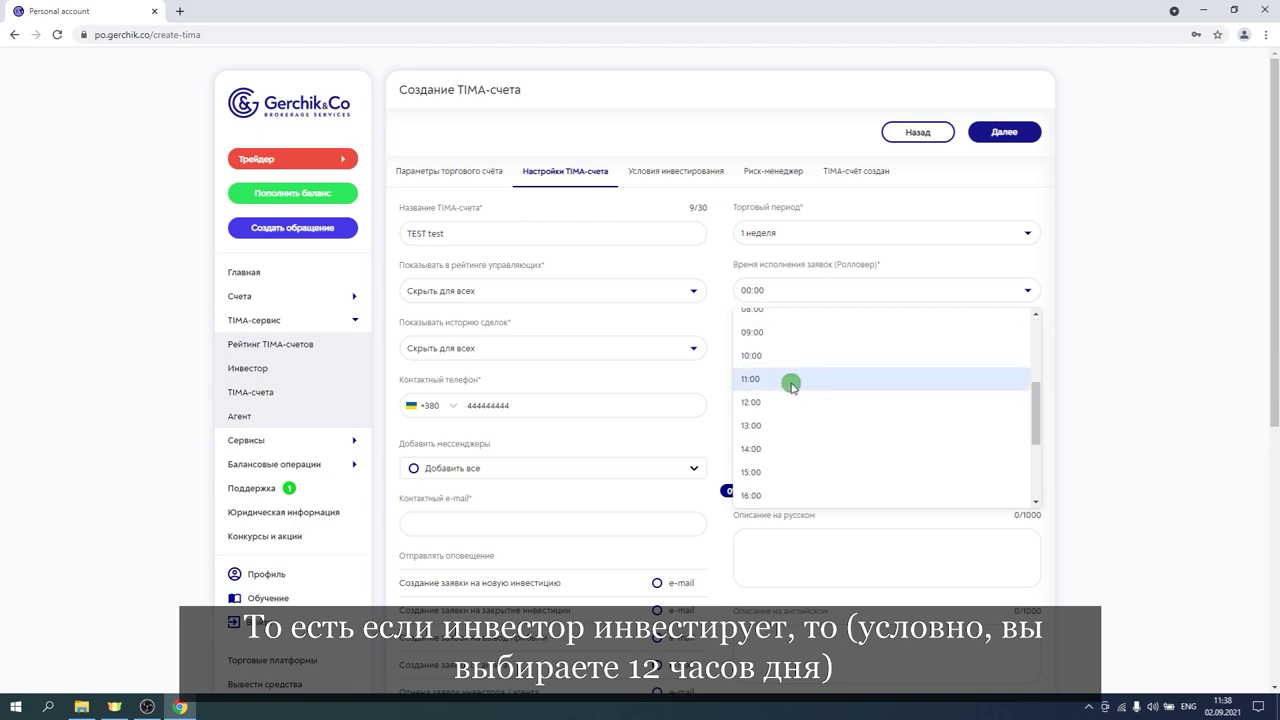
Choose 12:00 as the Время исполнения заявок (Ролловер) time.
click(781, 403)
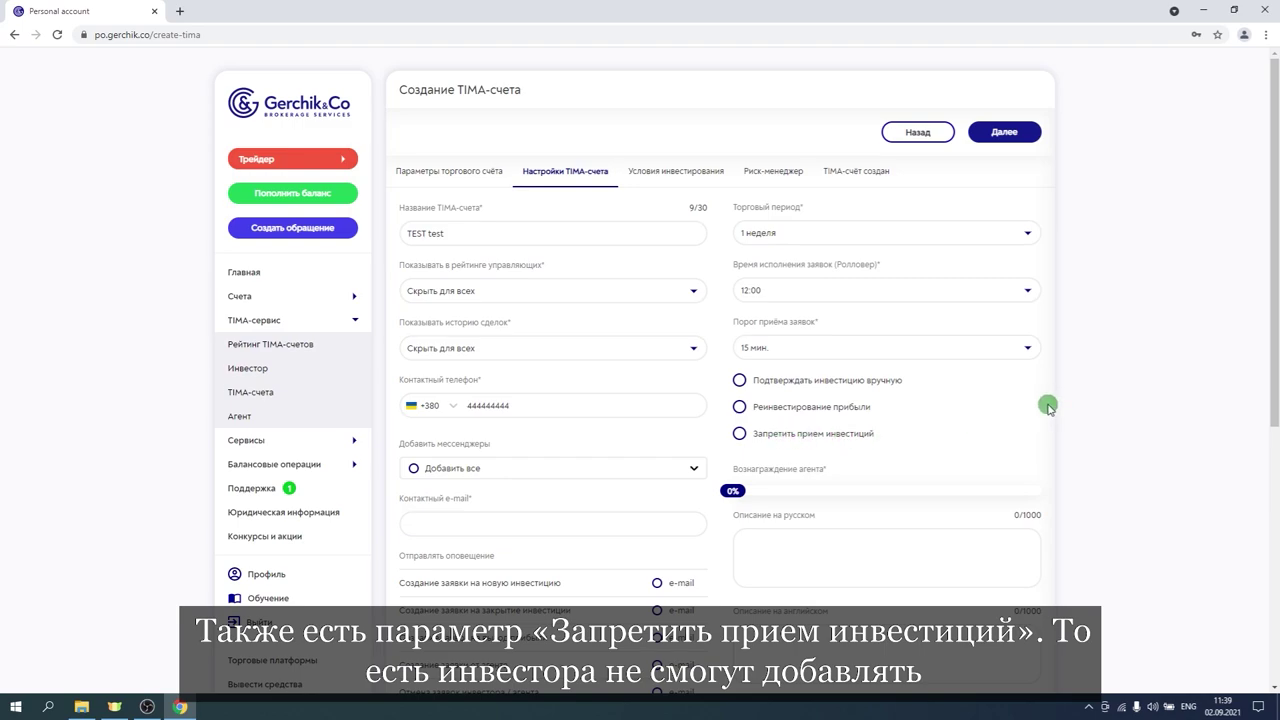
scroll(1048, 407, down, 2)
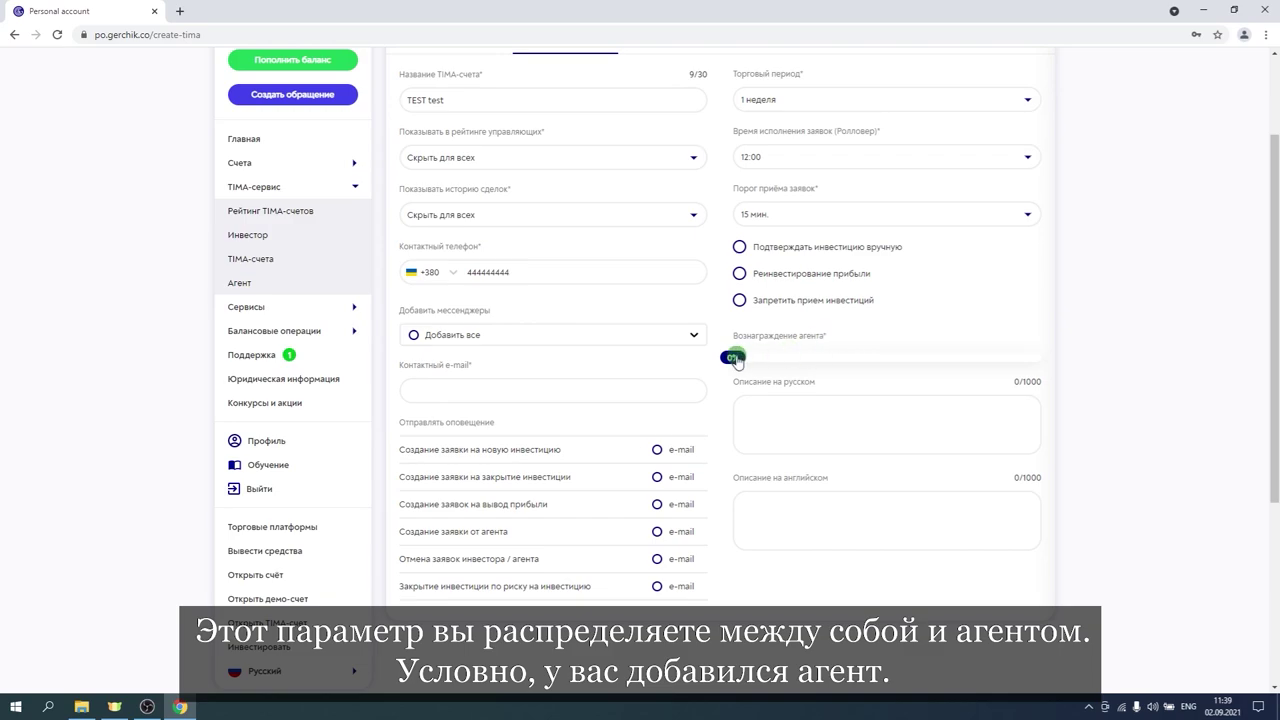
Set the Вознаграждение агента slider to 10%.
drag(737, 362, 766, 362)
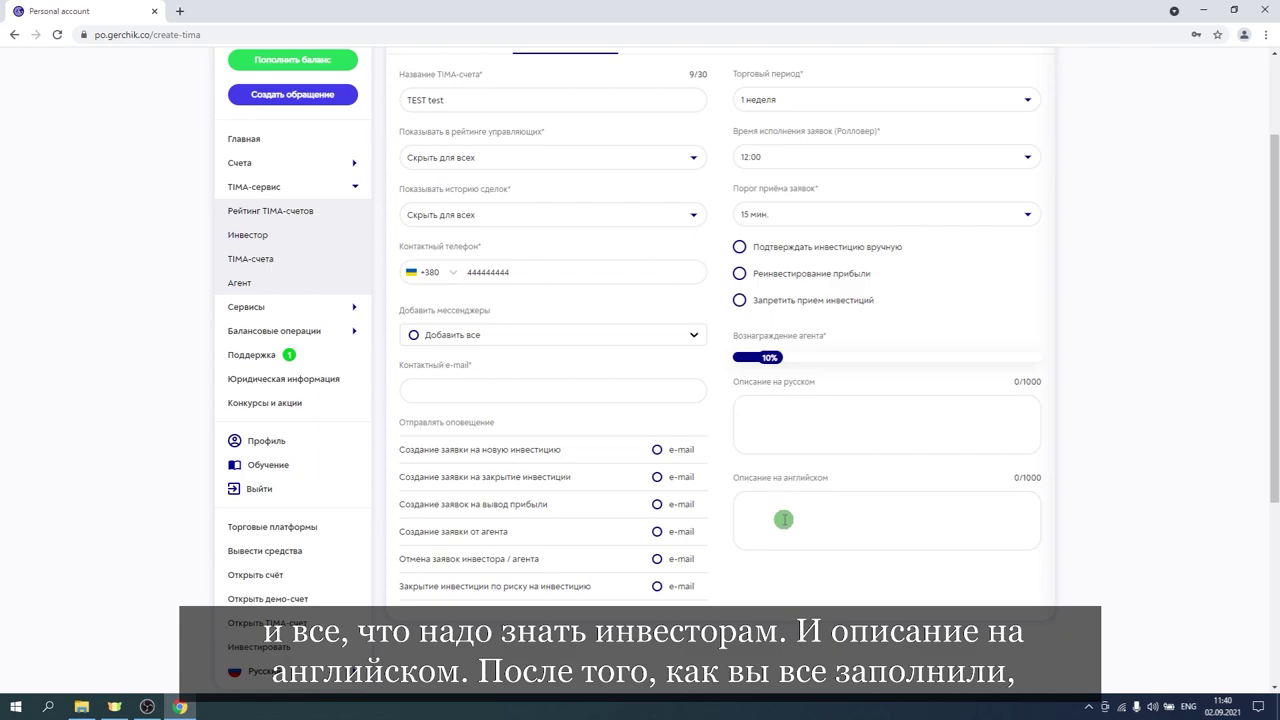
scroll(1087, 438, up, 2)
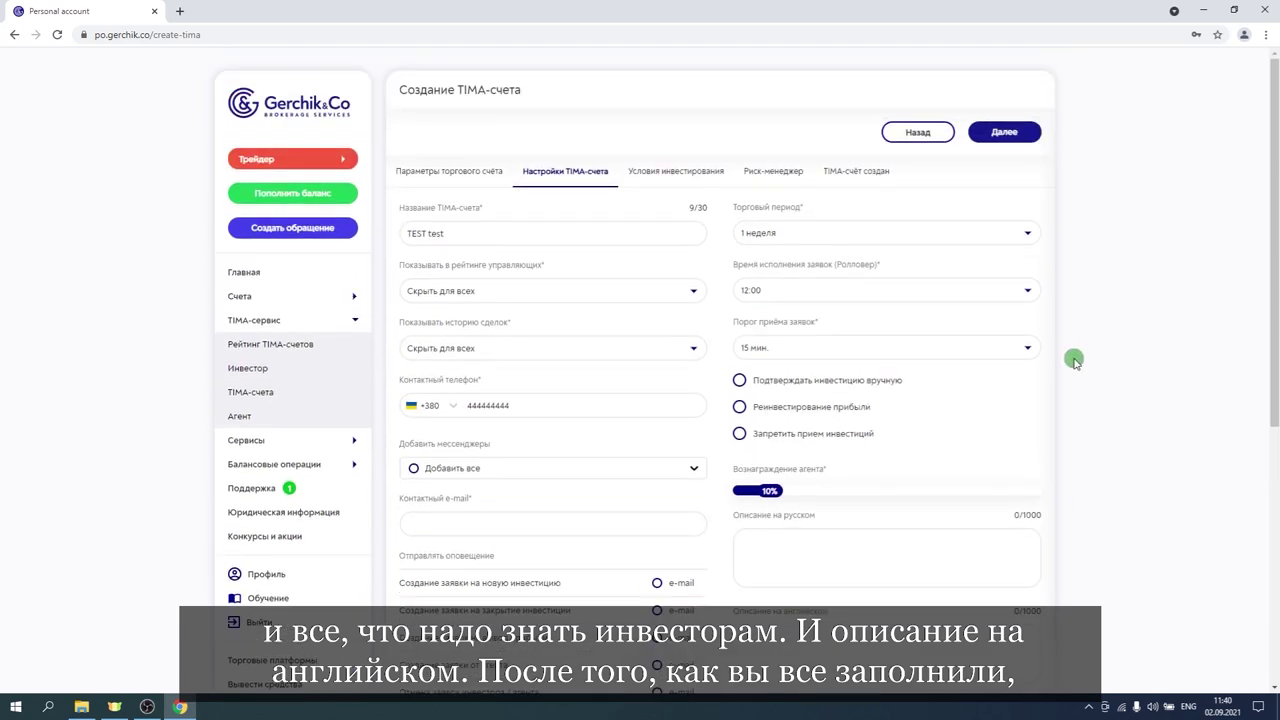
Fill in the required contact e-mail and continue to the investment conditions step.
click(1002, 133)
click(470, 523)
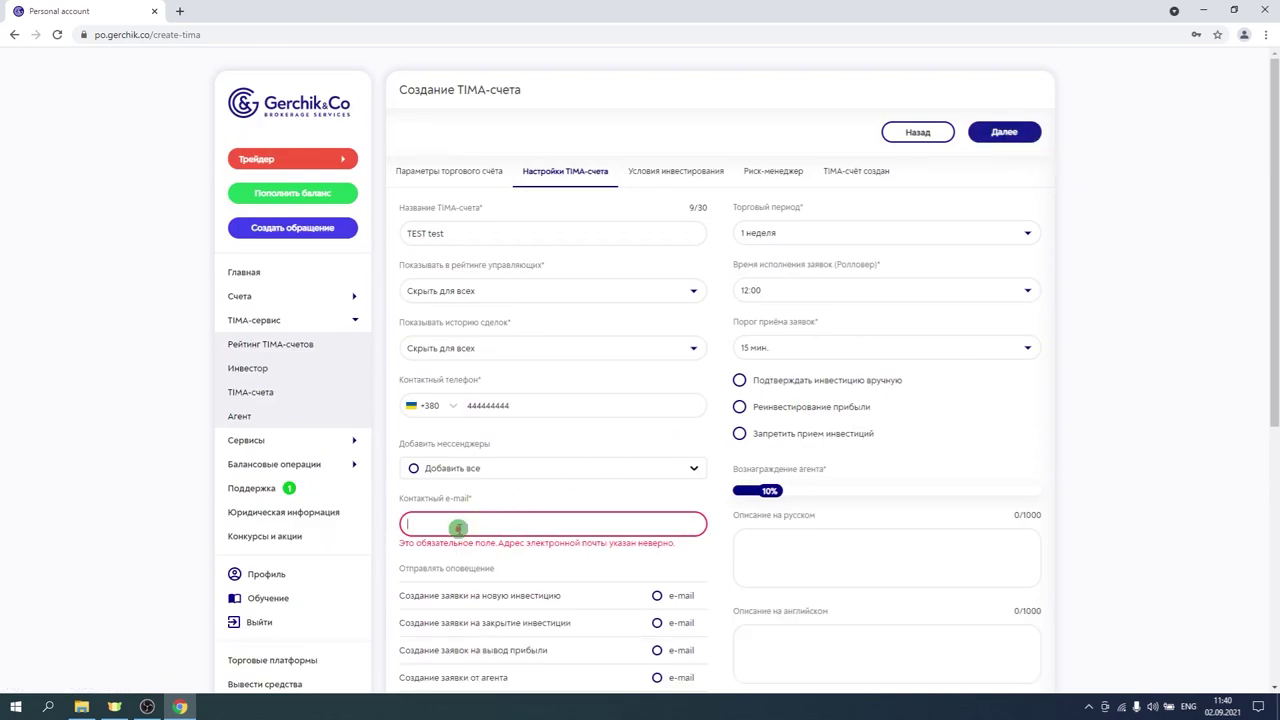
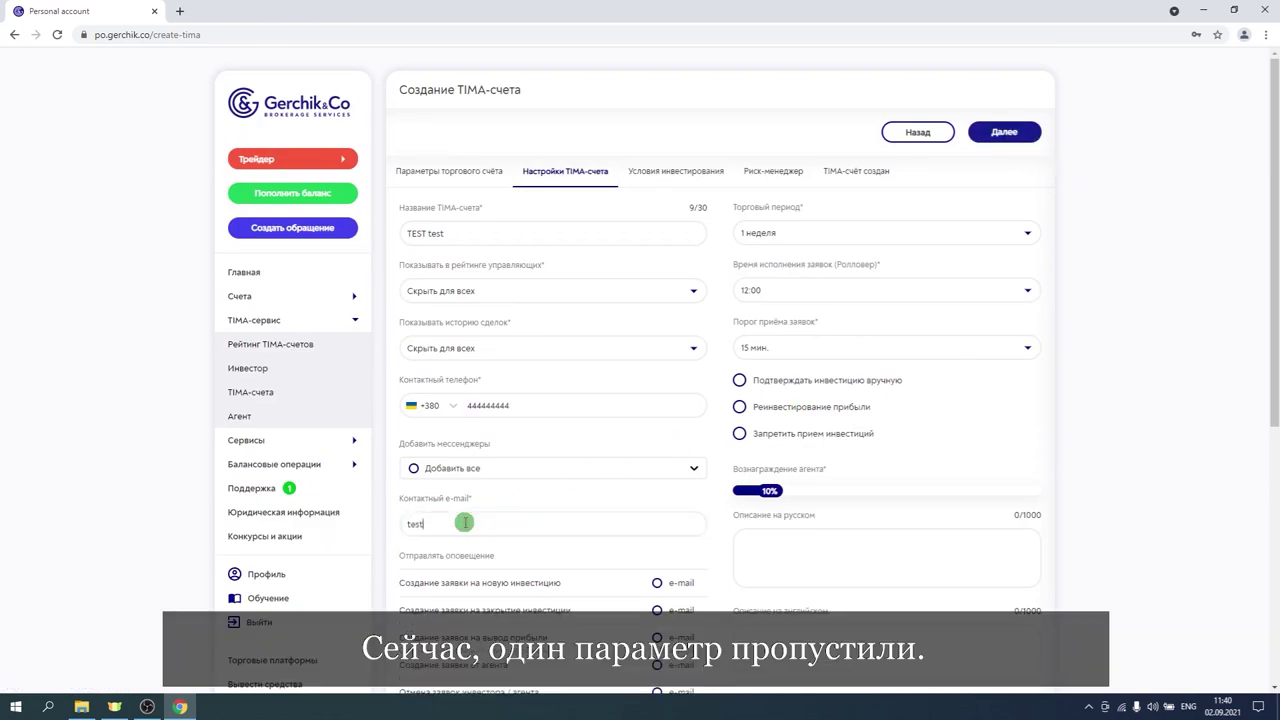
key(BackSpace)
key(BackSpace)
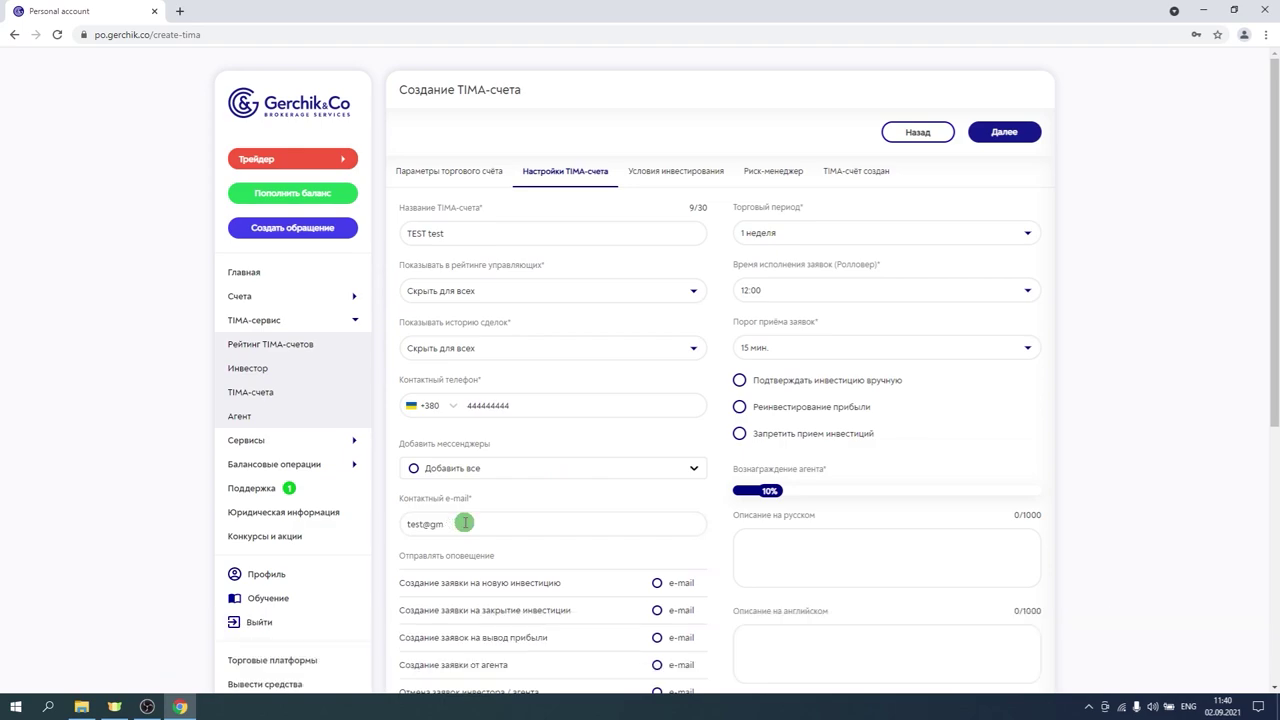
click(1004, 131)
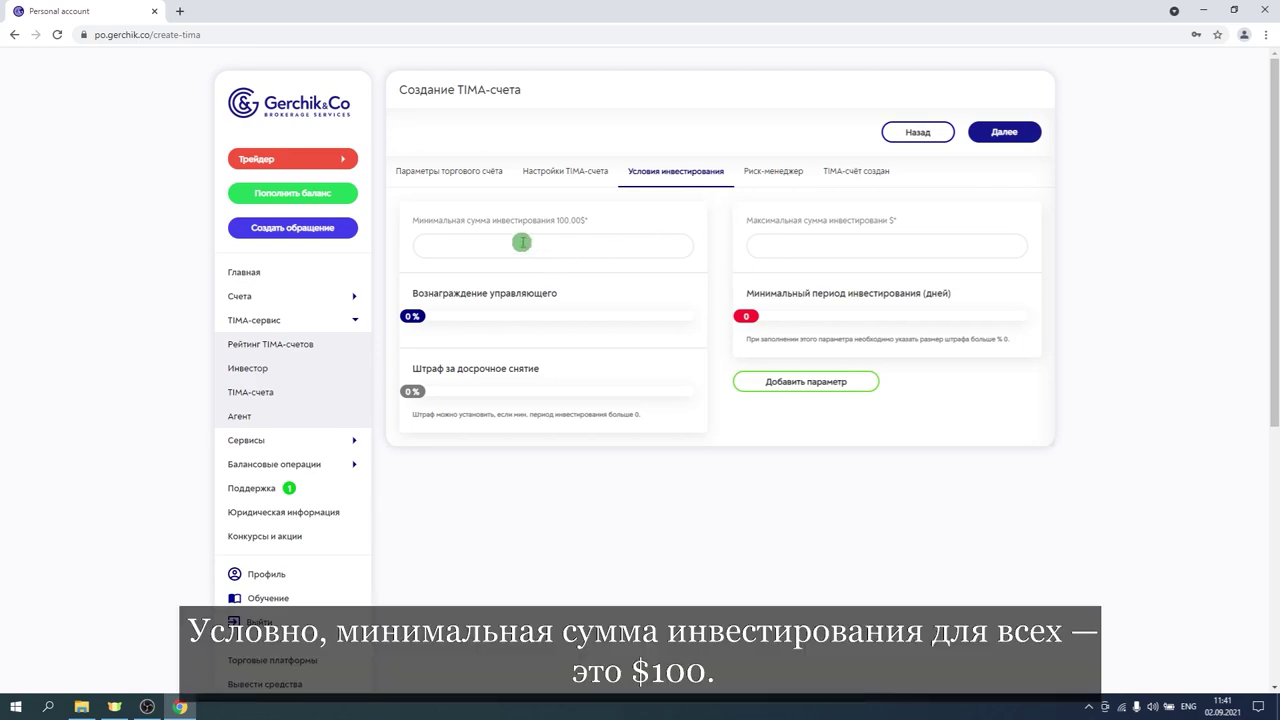
Enter amounts 100–5000, 60% manager reward, 30-day minimum period and 5% penalty.
text(100)
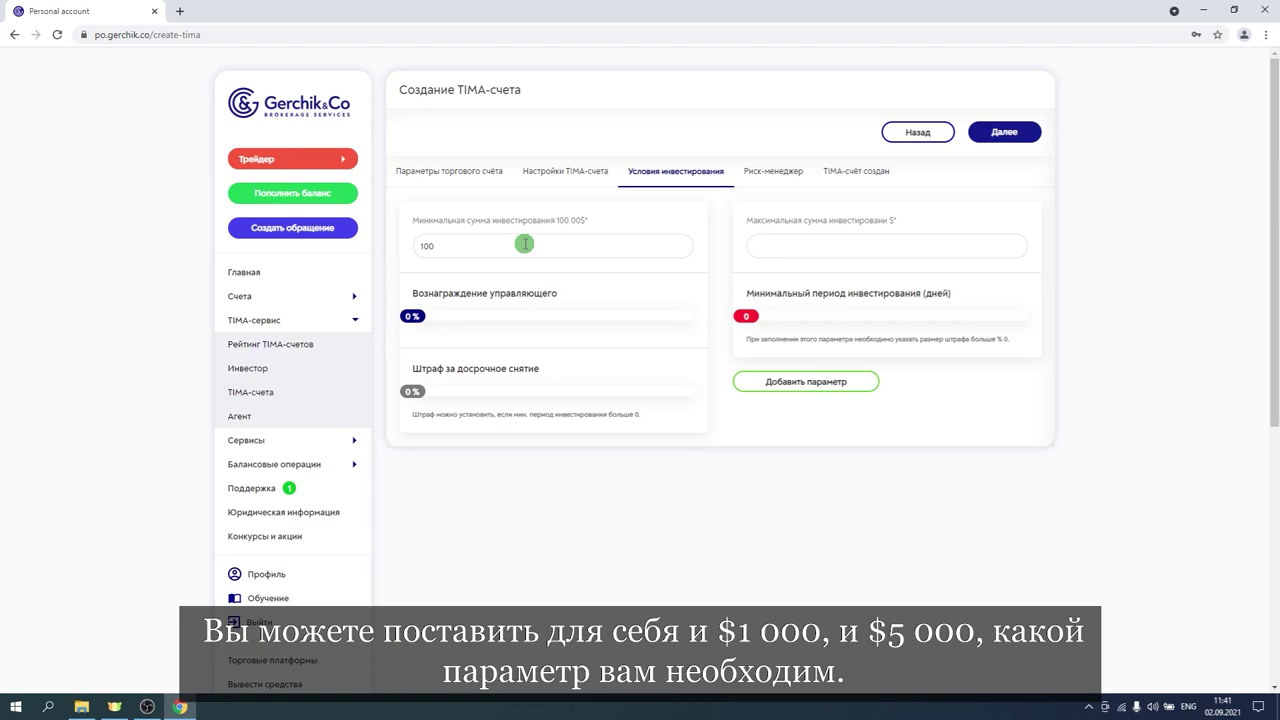
click(780, 245)
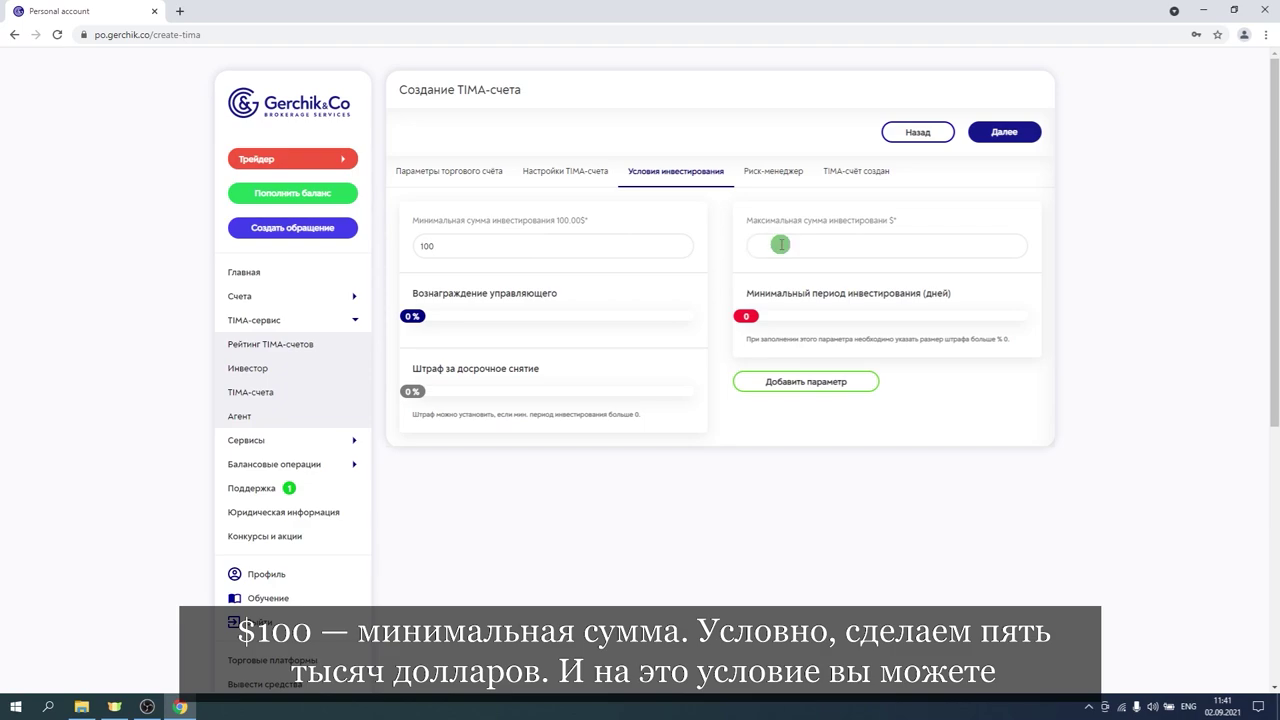
text(5000)
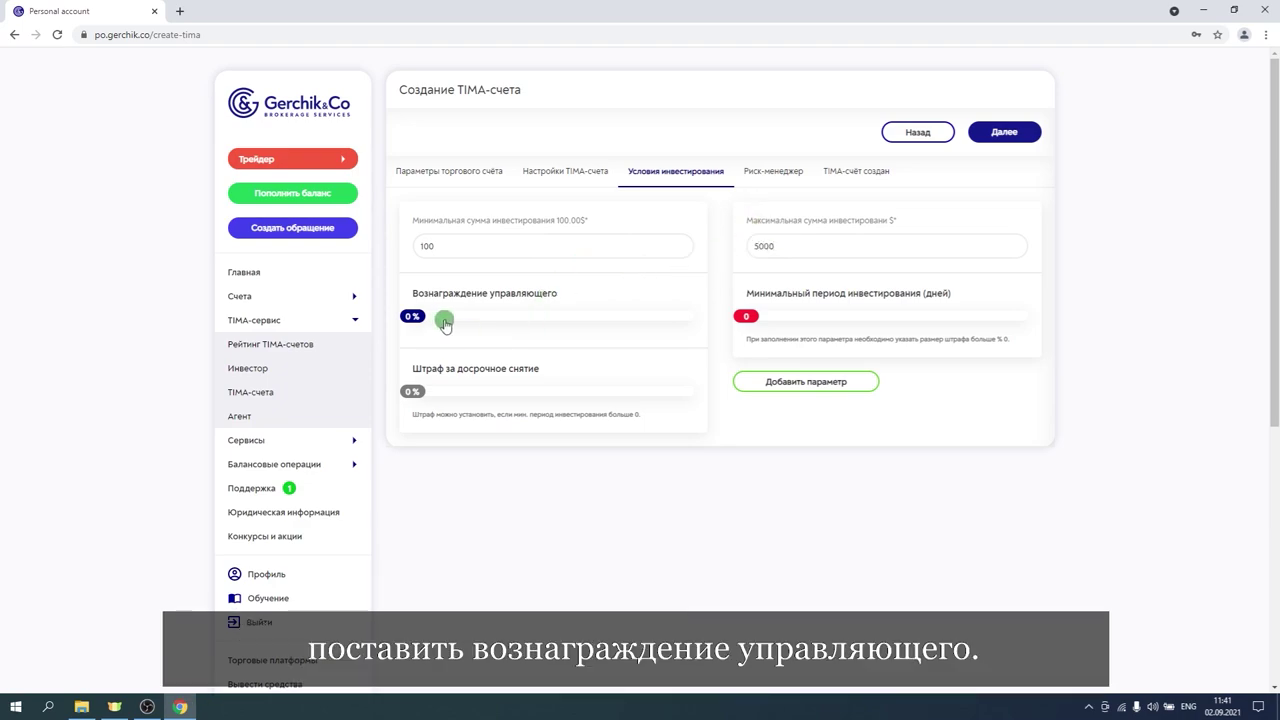
drag(445, 324, 625, 325)
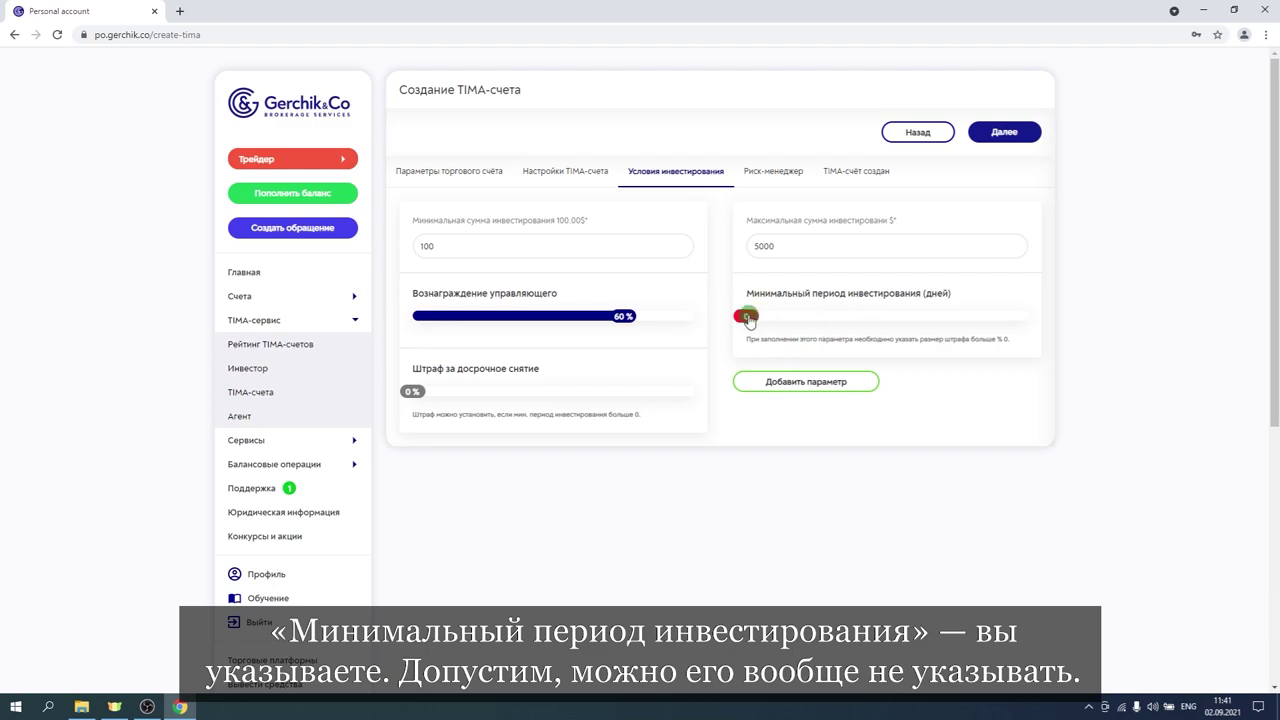
drag(748, 320, 1031, 326)
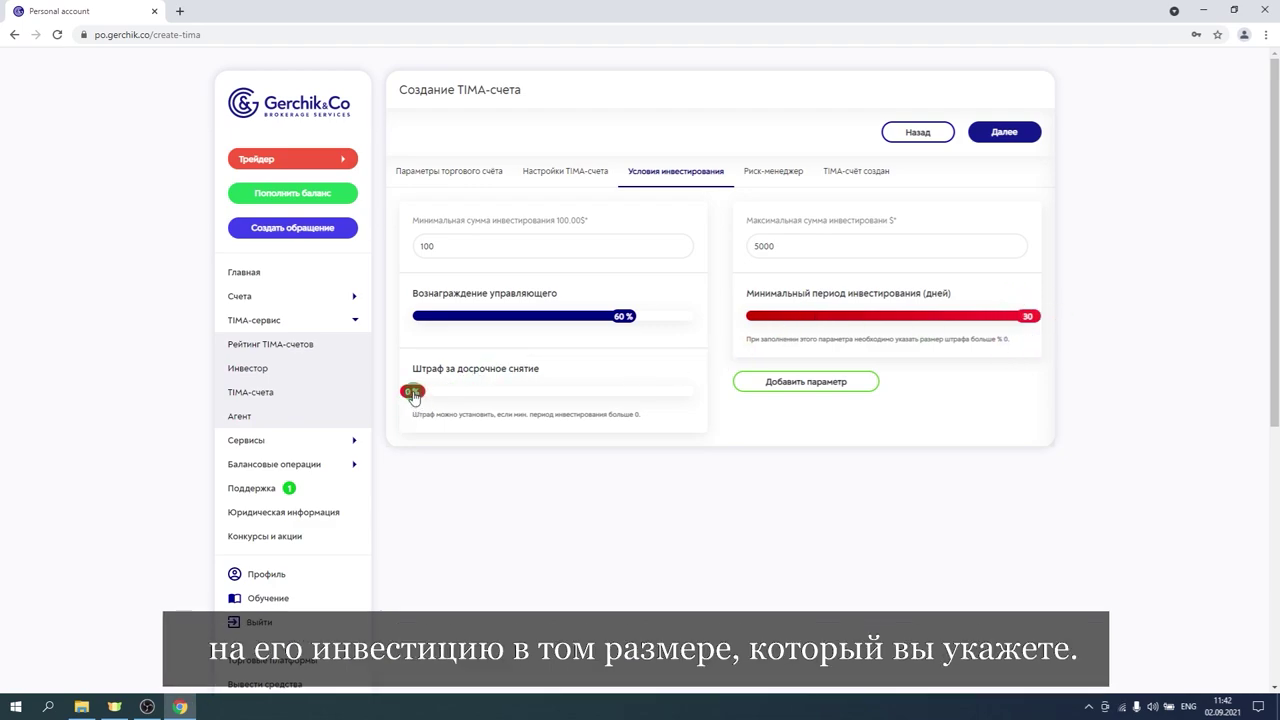
drag(413, 395, 567, 397)
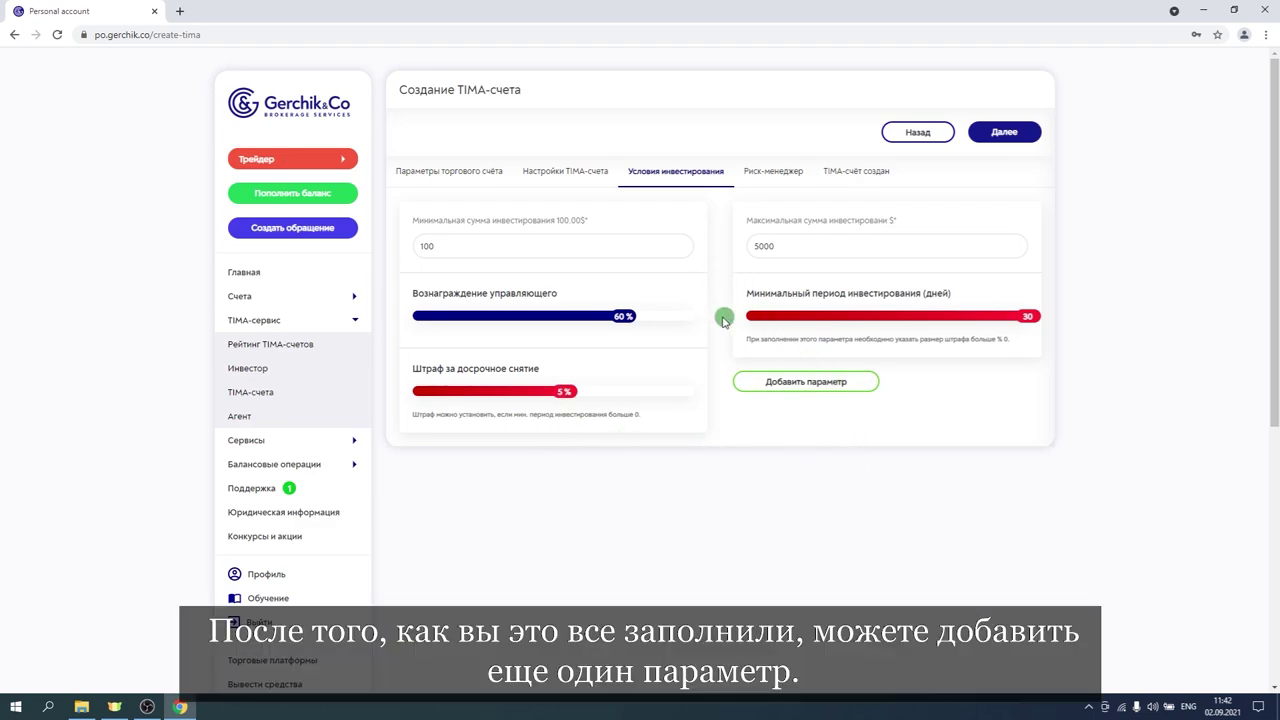
Add a second condition block with maximum 25000 and 40% manager reward.
click(815, 383)
scroll(1158, 428, down, 2)
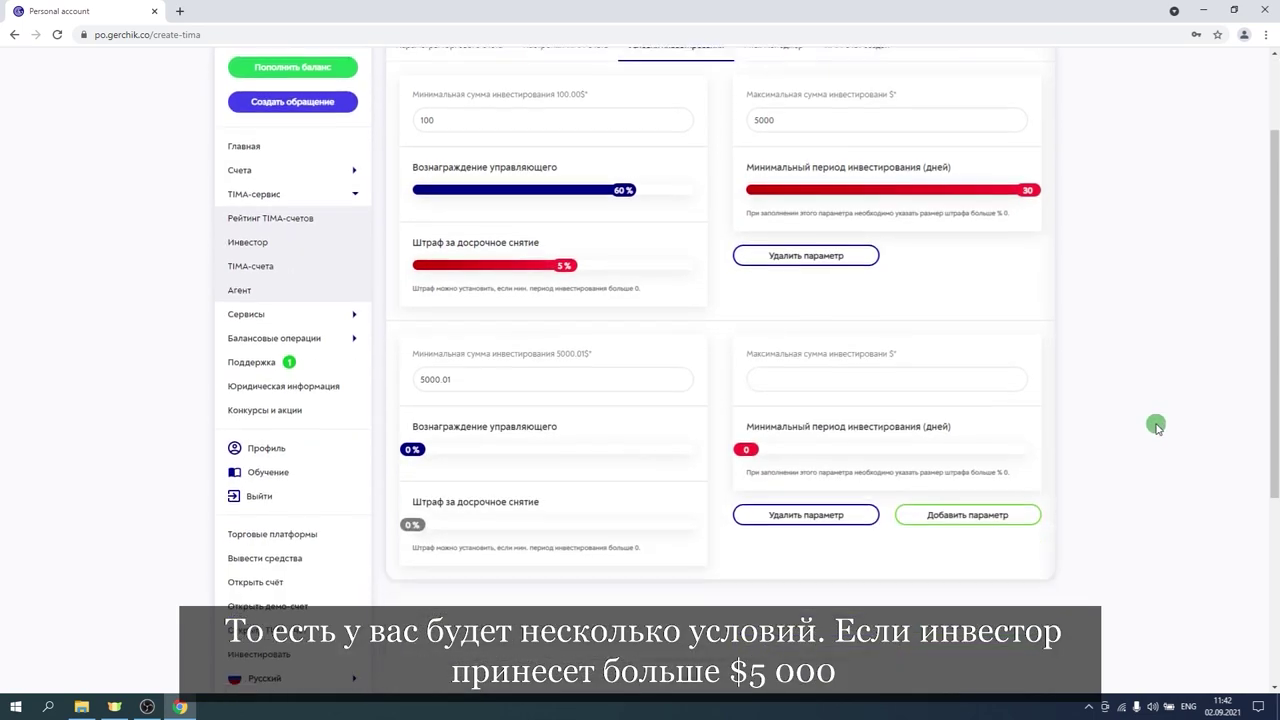
scroll(1156, 426, up, 1)
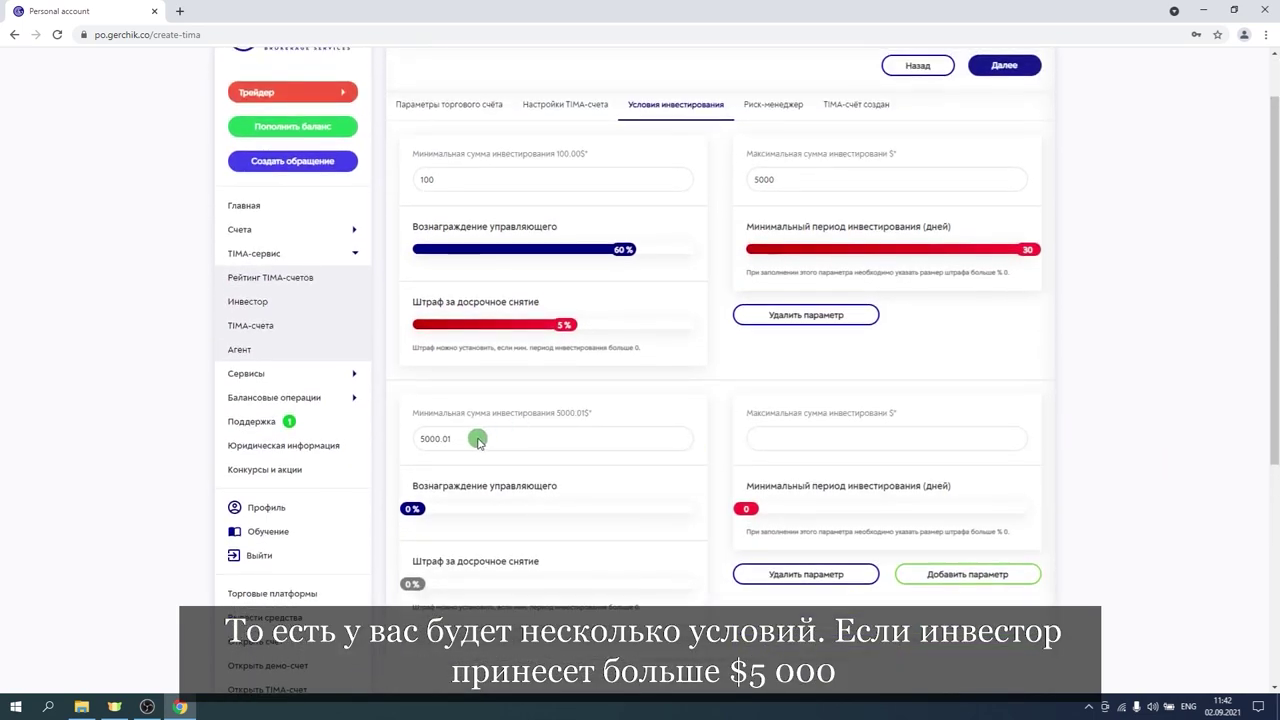
click(798, 440)
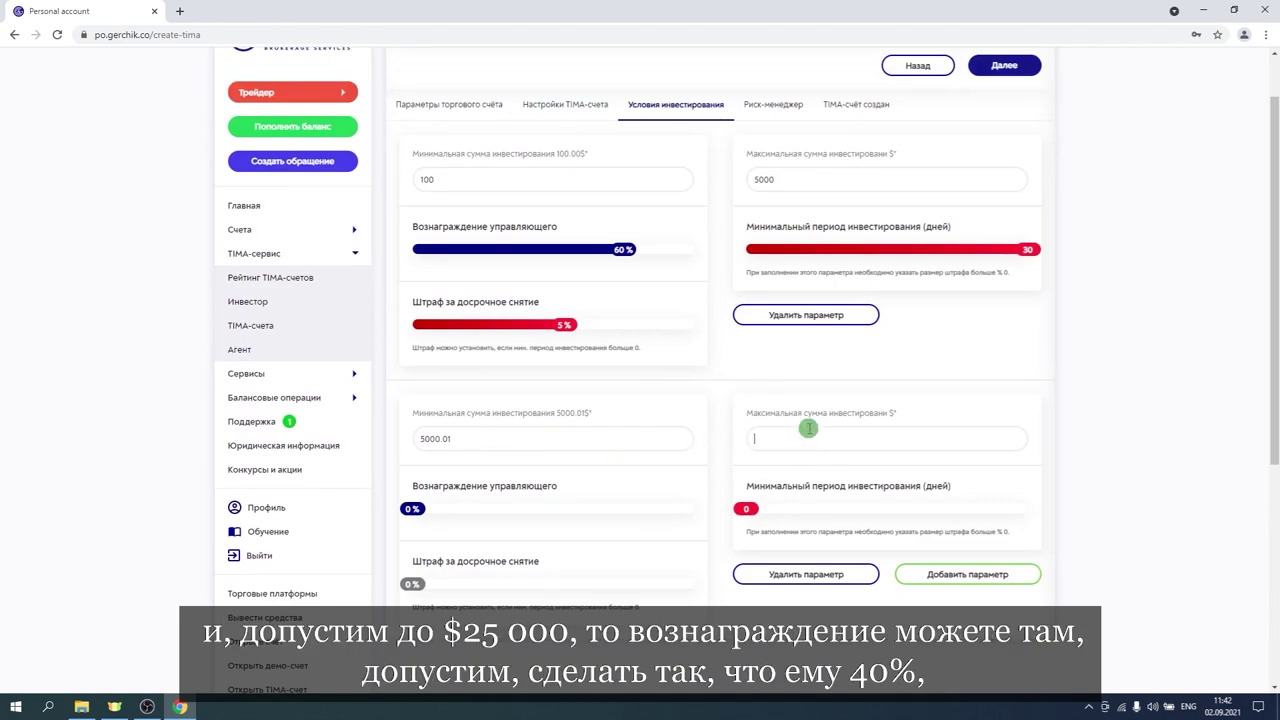
text(25000)
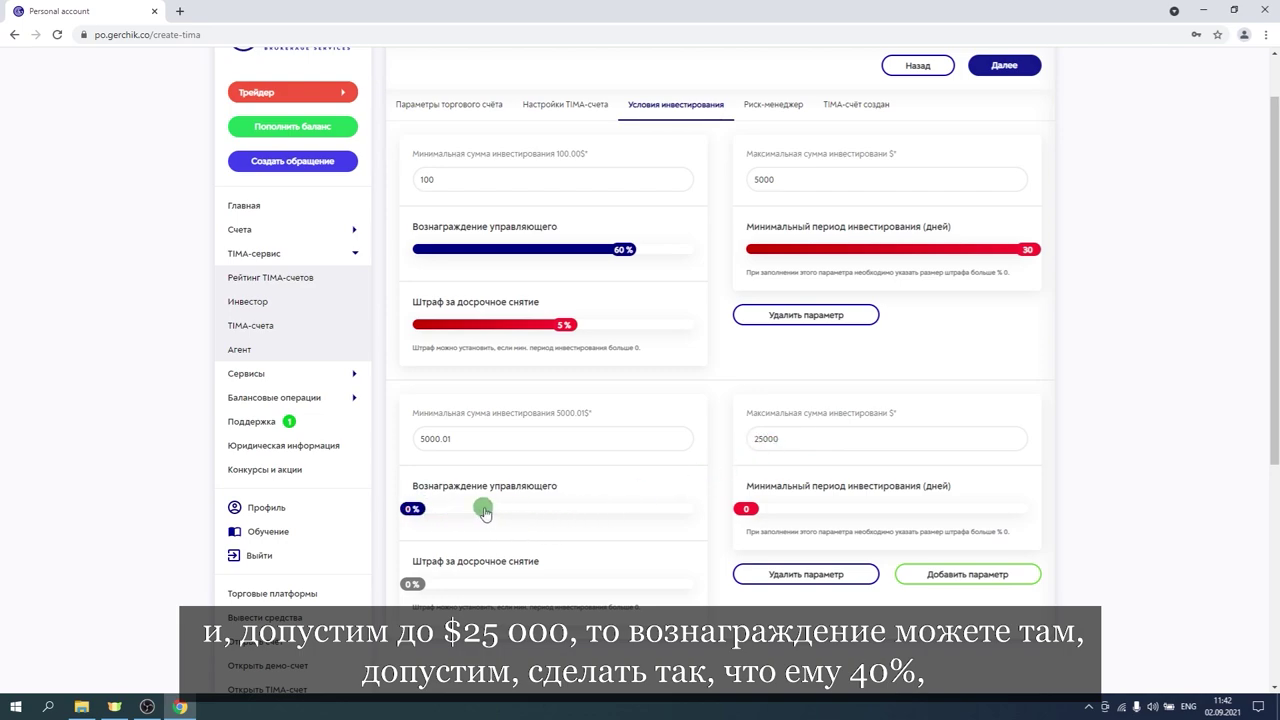
drag(474, 513, 576, 509)
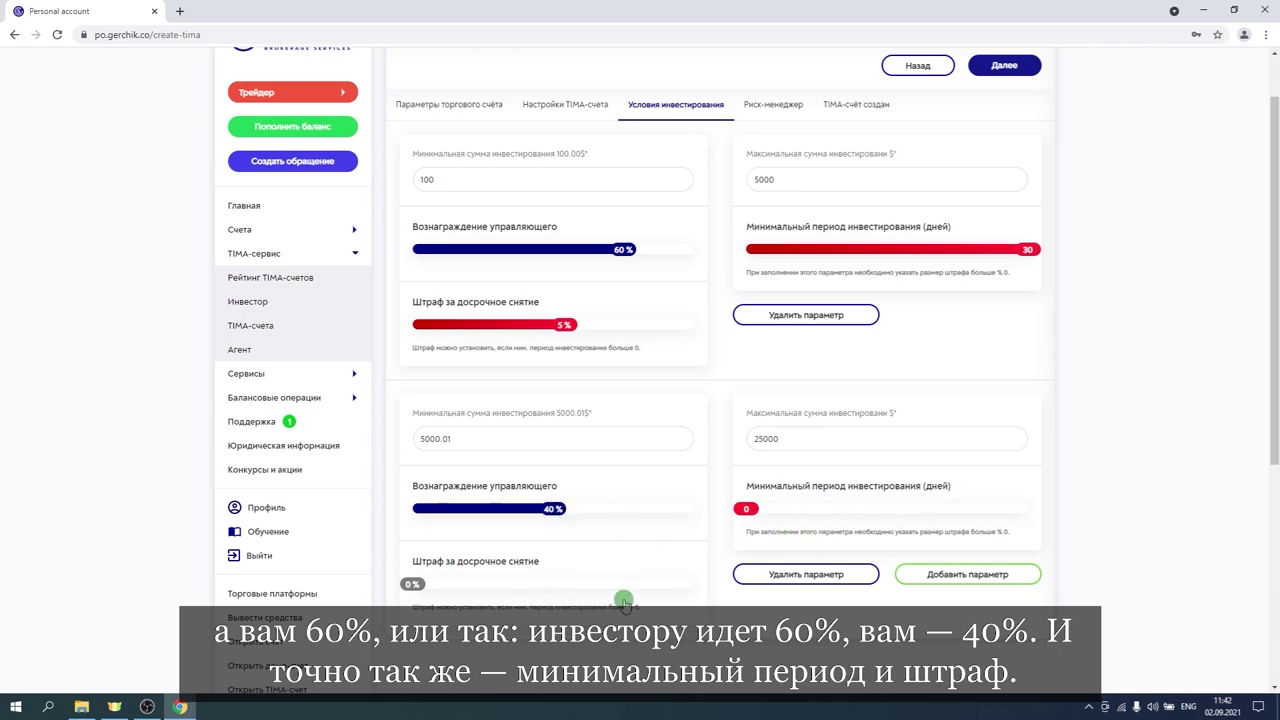
scroll(1124, 388, up, 1)
scroll(1110, 389, down, 2)
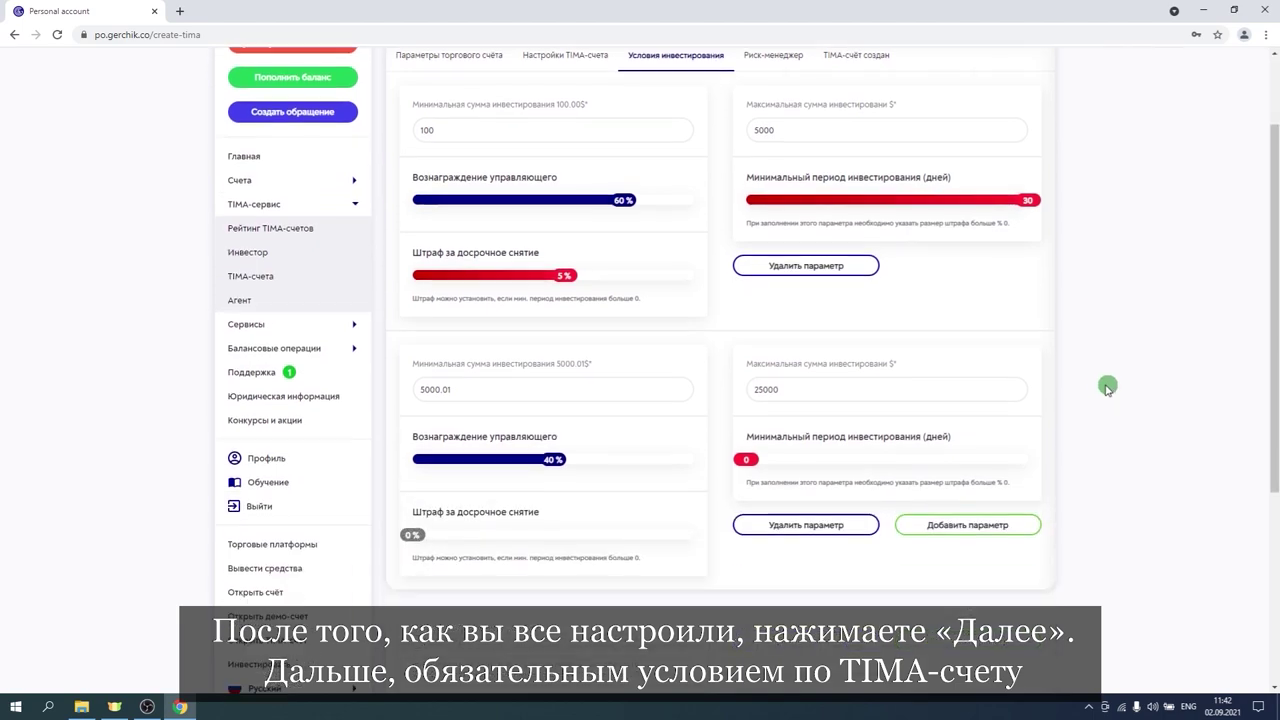
scroll(1131, 363, up, 1)
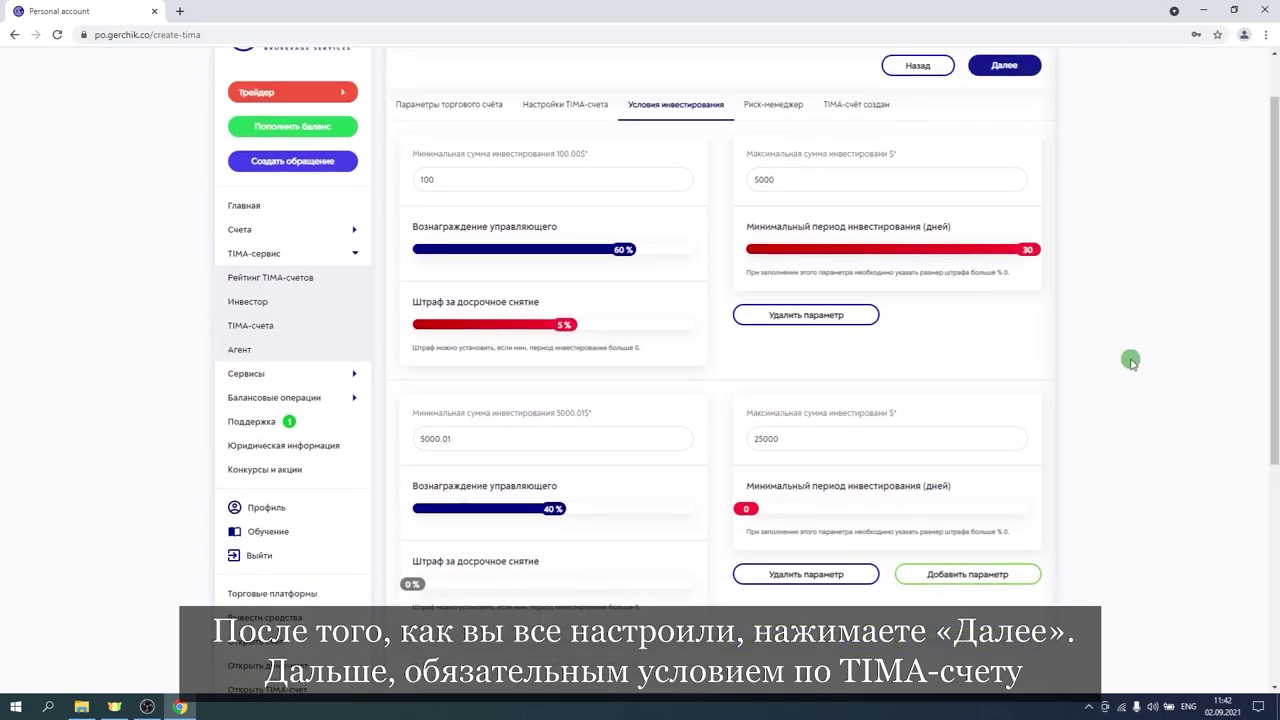
Go to the Риск-менеджер step and enter 30% as minimum risk per investment.
click(1002, 65)
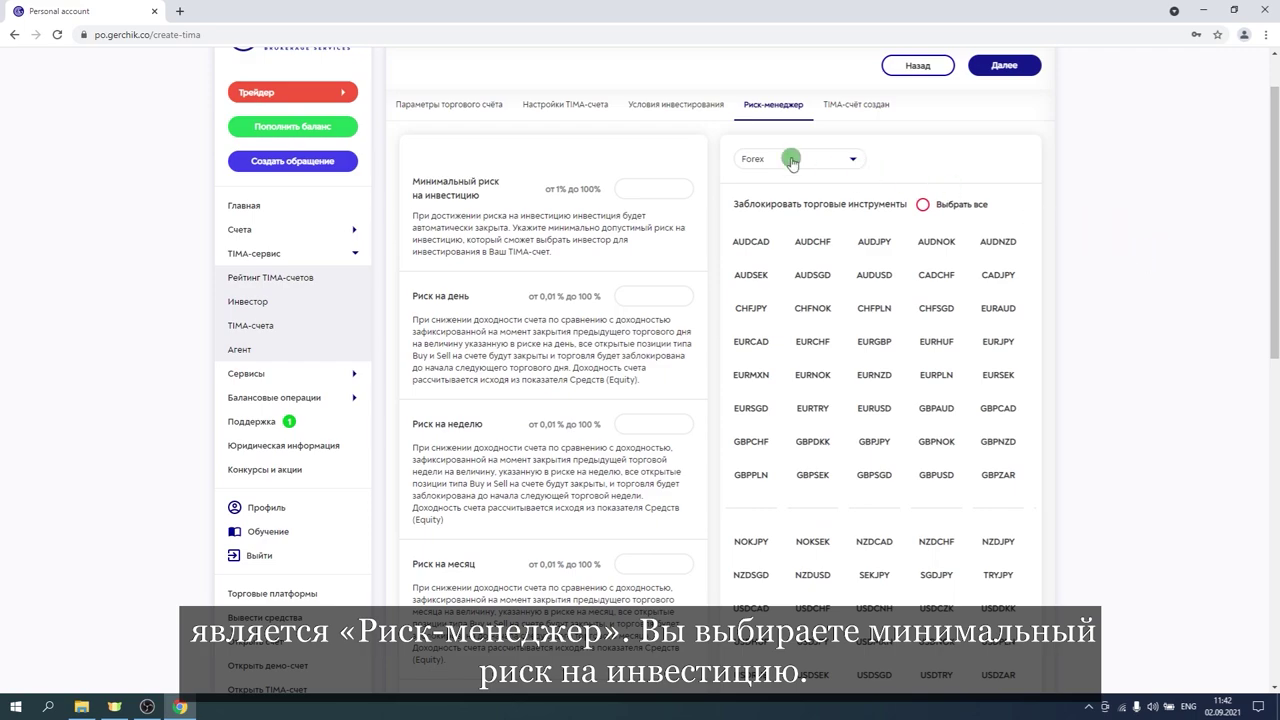
click(640, 188)
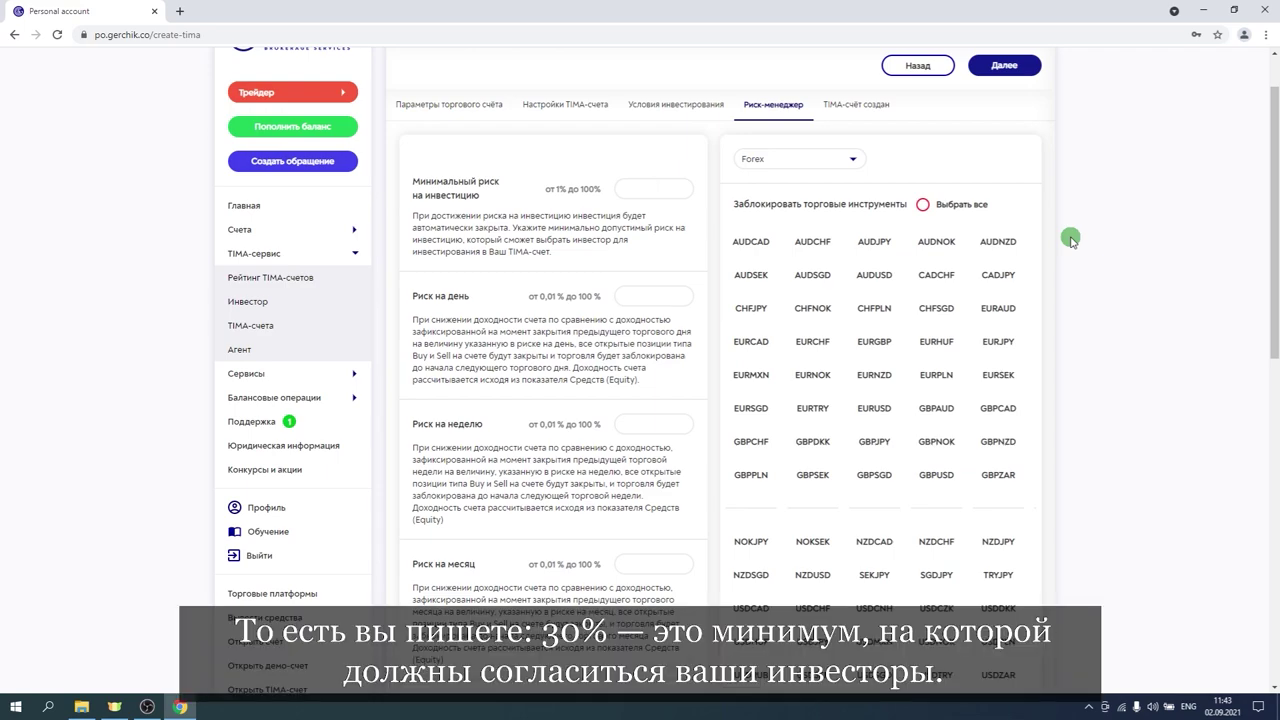
text(30)
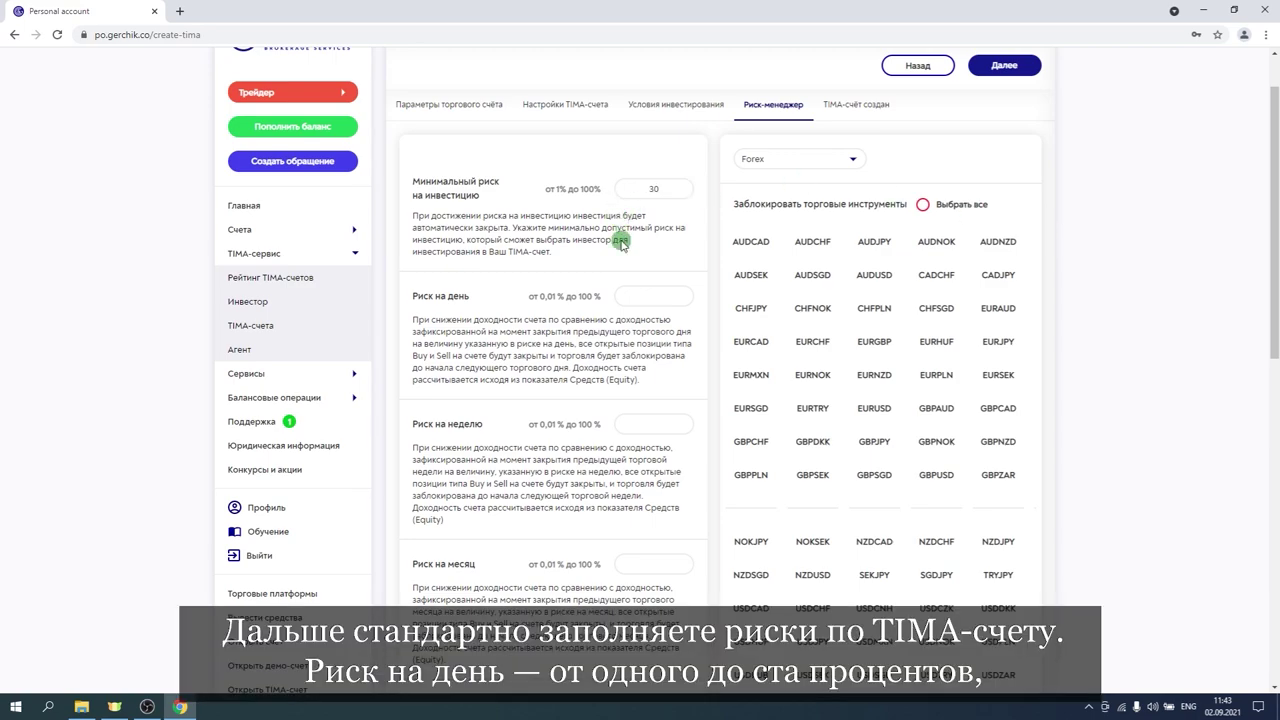
Set the daily, weekly and monthly risk fields to 100%.
scroll(545, 258, down, 1)
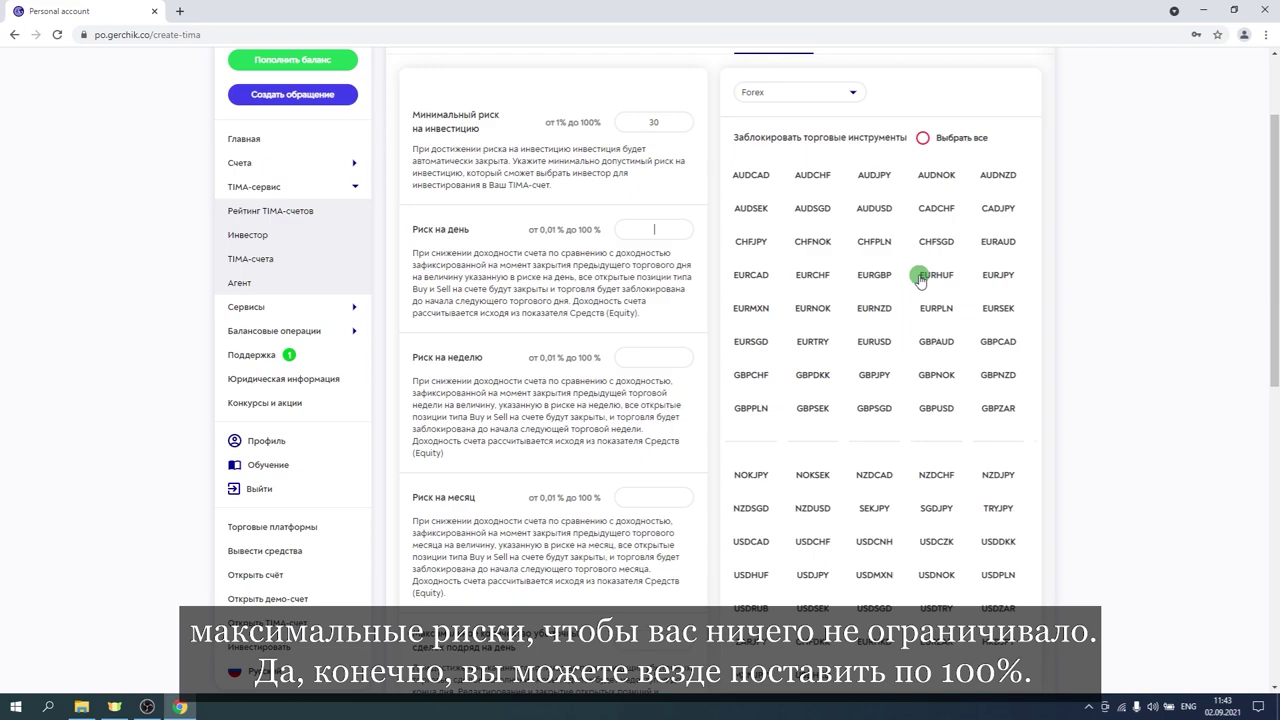
text(00)
click(631, 353)
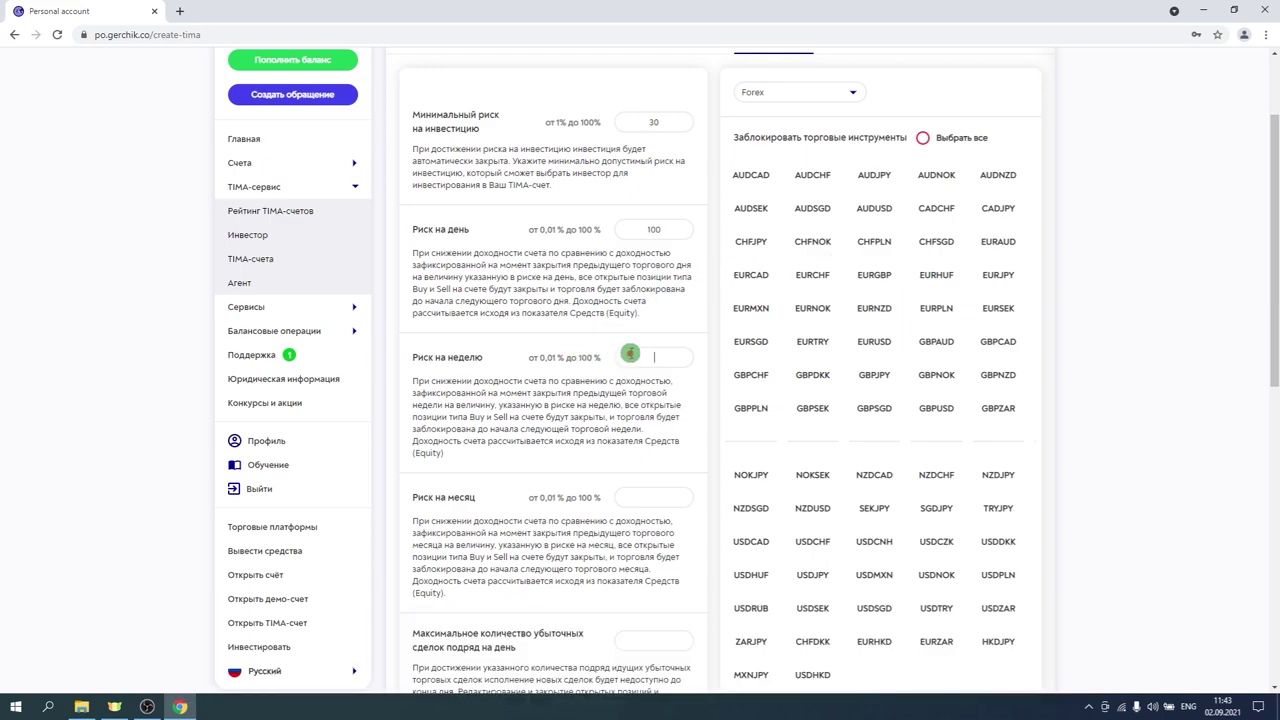
text(100)
click(630, 494)
text(100)
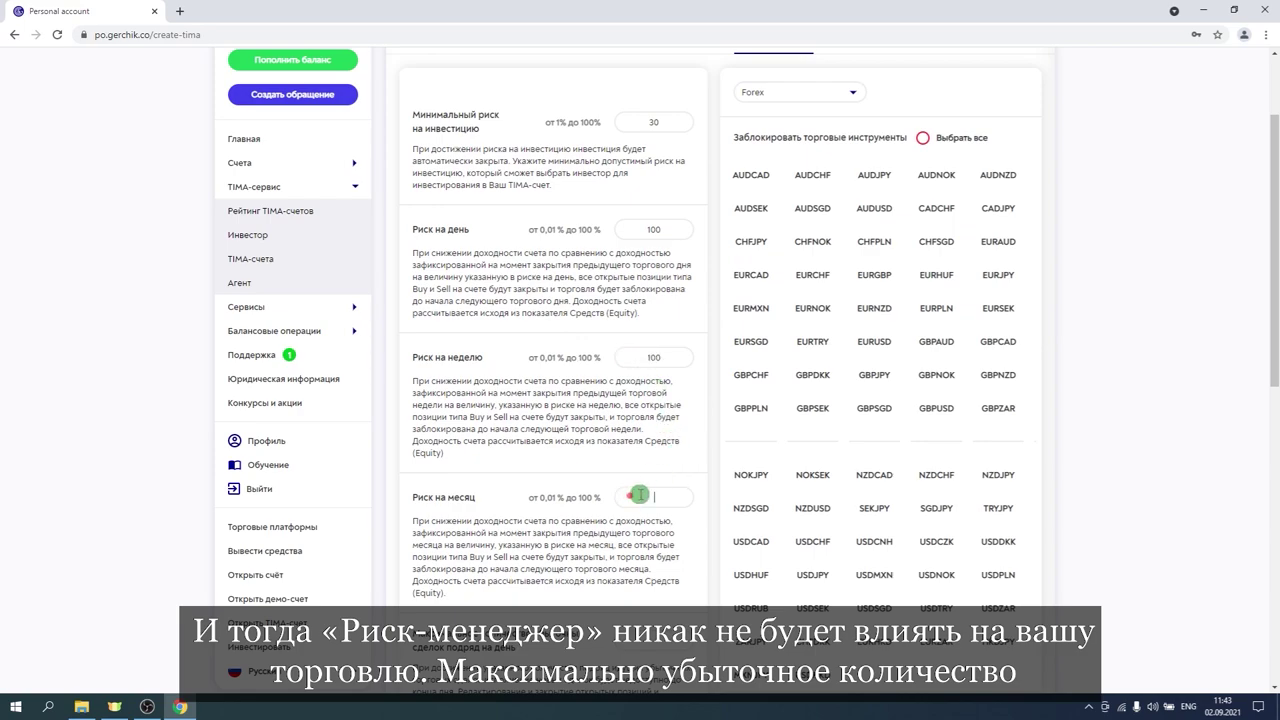
Set the daily and weekly maximum losing-trade limits to 100.
scroll(714, 452, down, 1)
scroll(714, 456, down, 2)
click(659, 440)
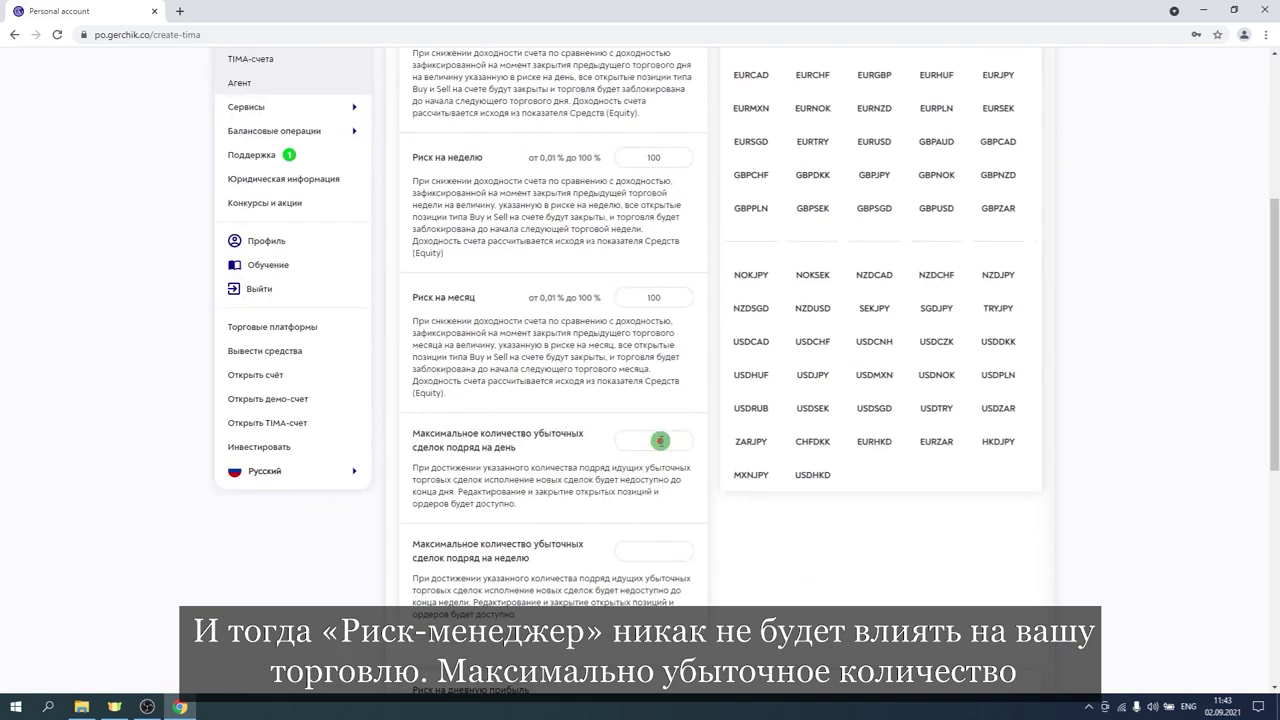
text(100)
click(637, 551)
text(10)
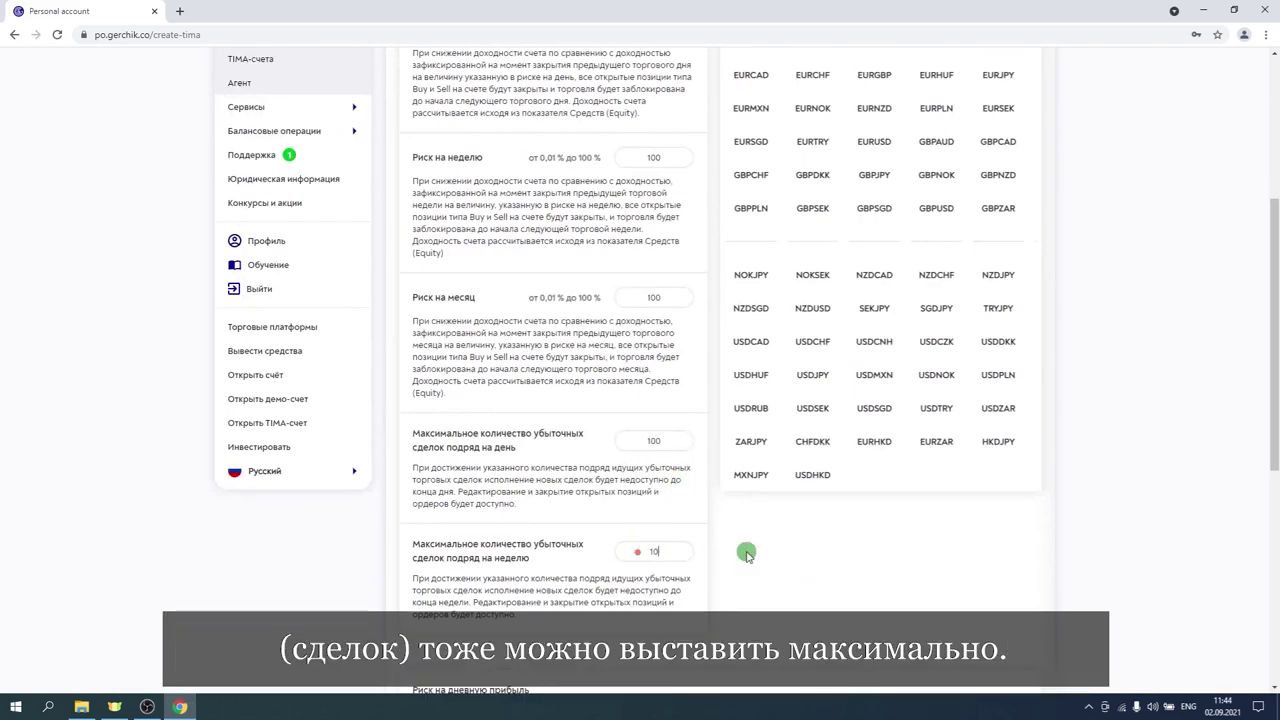
text(0)
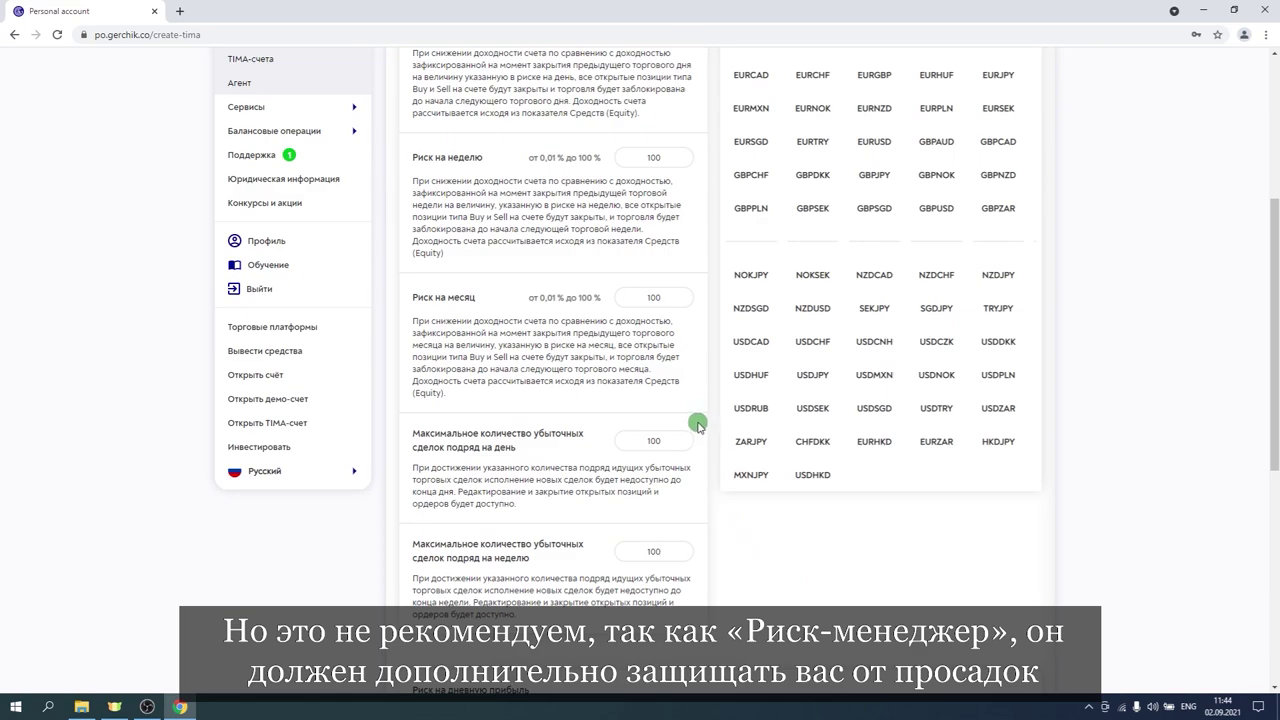
Give the daily-profit rule a Доходность of 10000% and a Риск of 100%.
scroll(700, 403, down, 4)
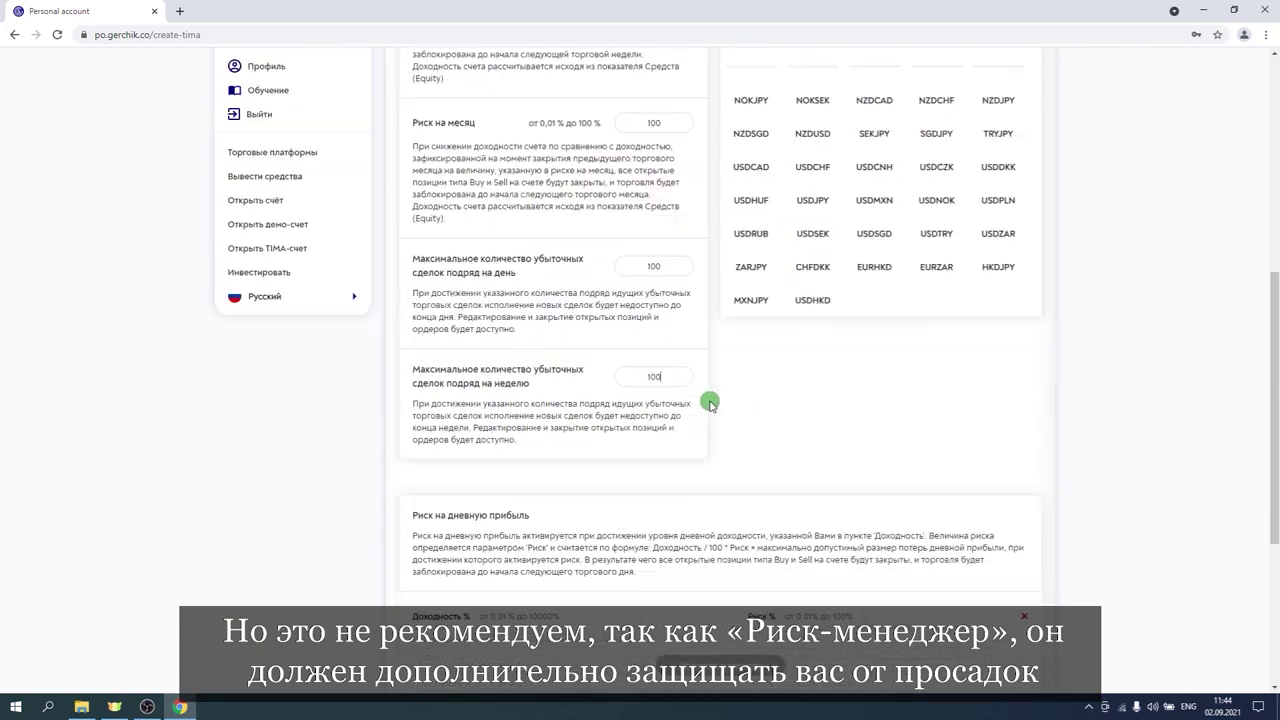
scroll(748, 398, up, 1)
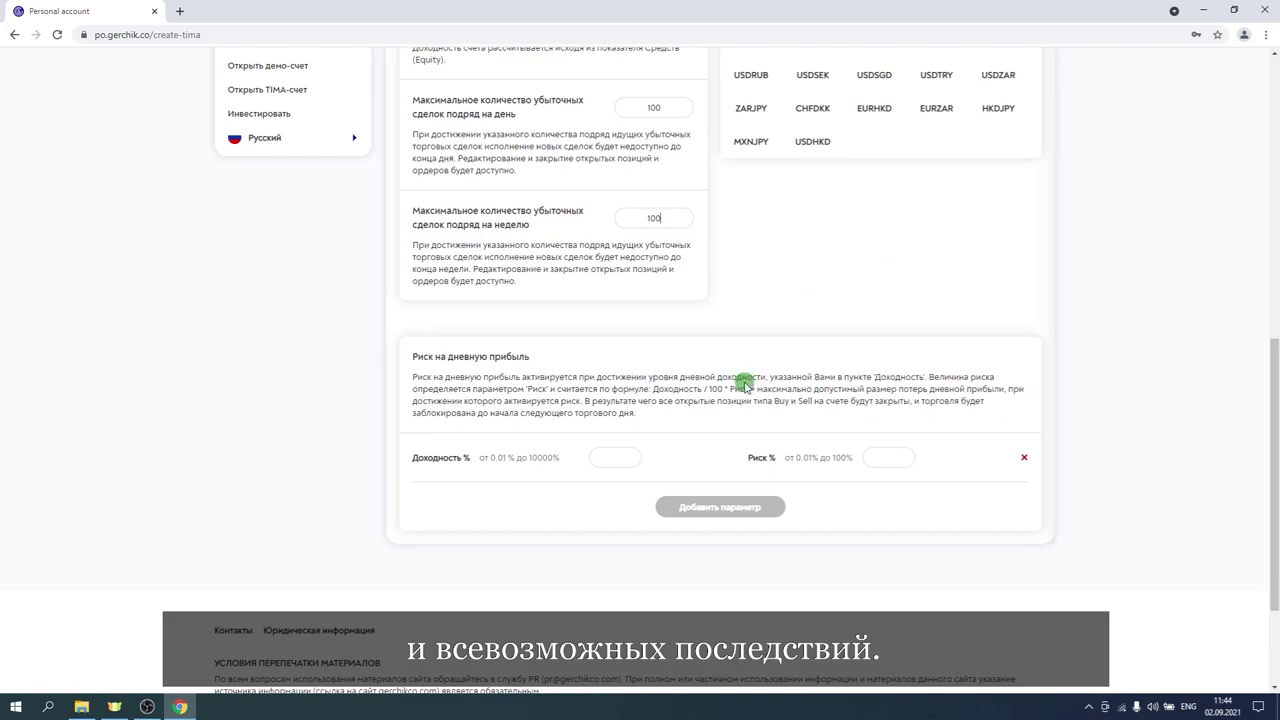
click(617, 458)
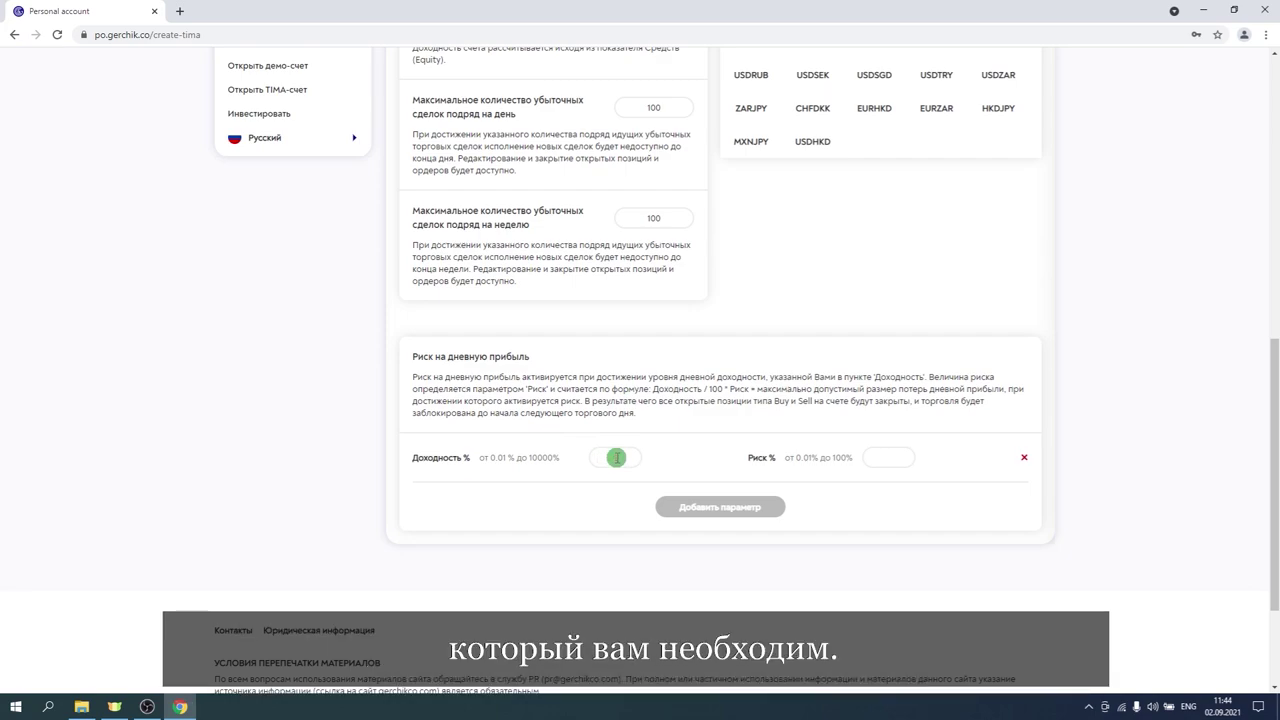
text(10000)
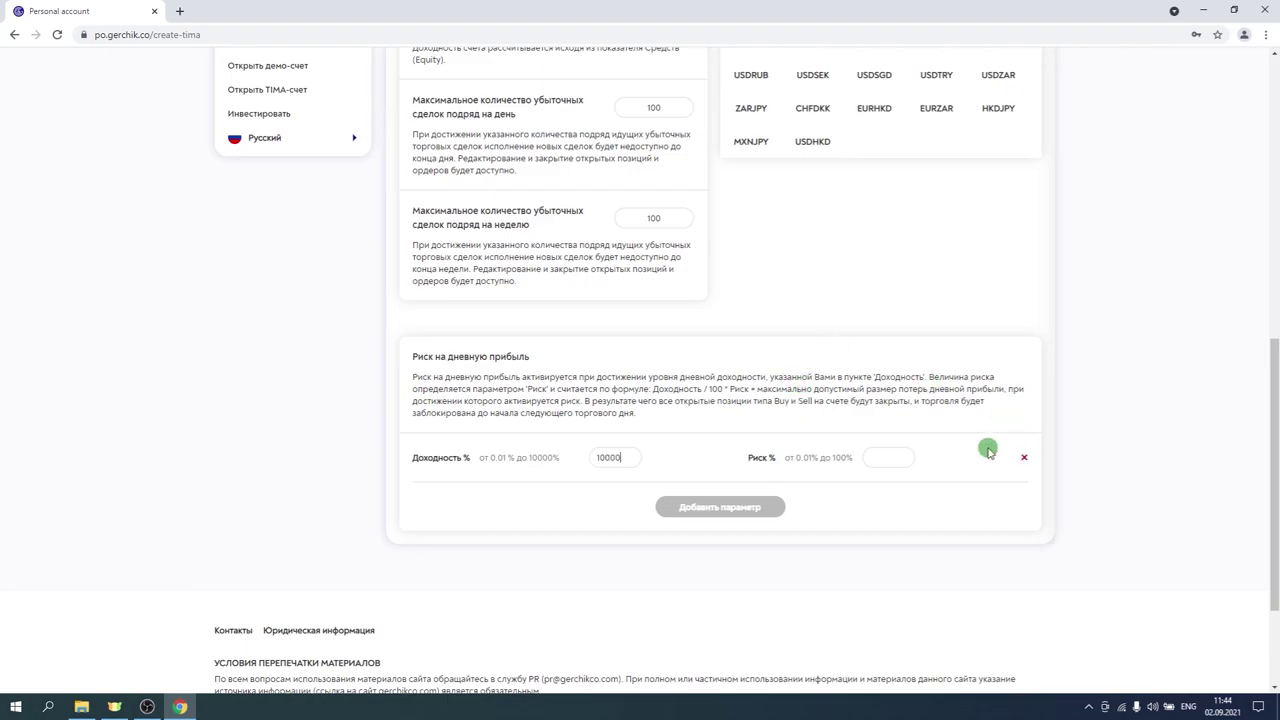
click(884, 456)
text(100)
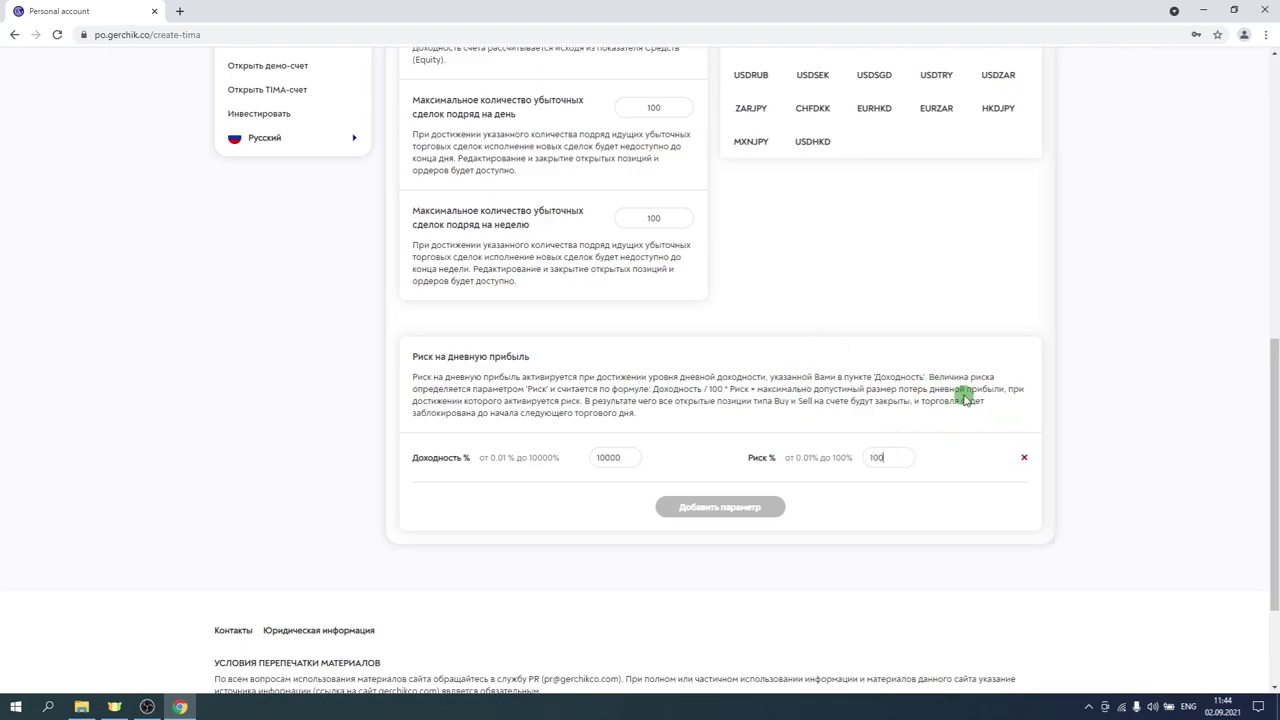
scroll(963, 394, up, 5)
Leave all trading instruments unblocked and submit the wizard with Далее.
scroll(966, 402, up, 2)
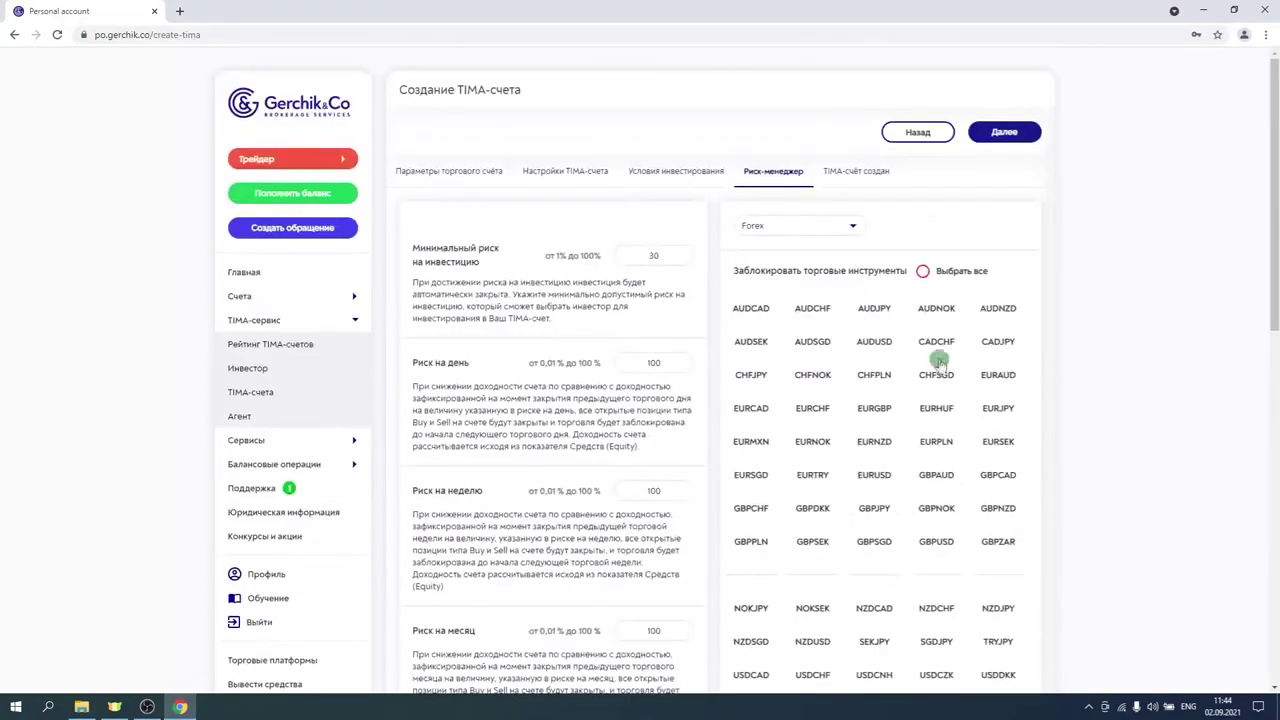
scroll(957, 274, down, 1)
scroll(868, 287, down, 2)
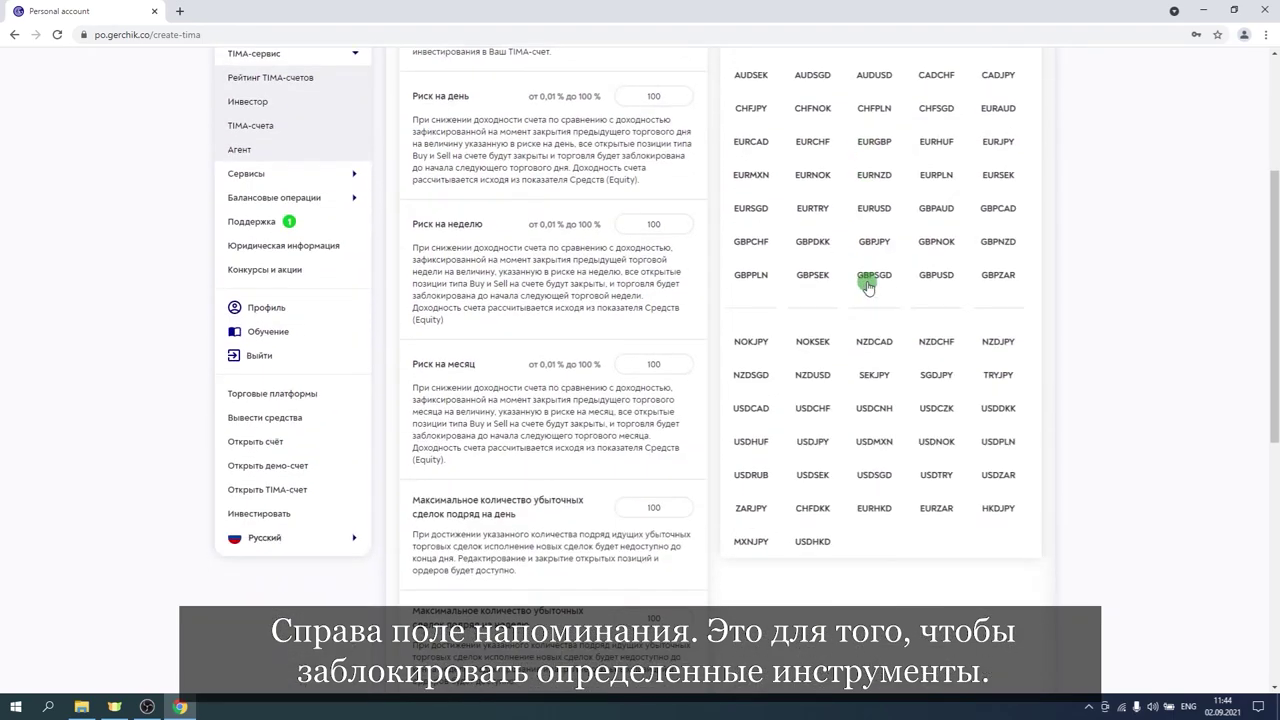
scroll(866, 277, up, 3)
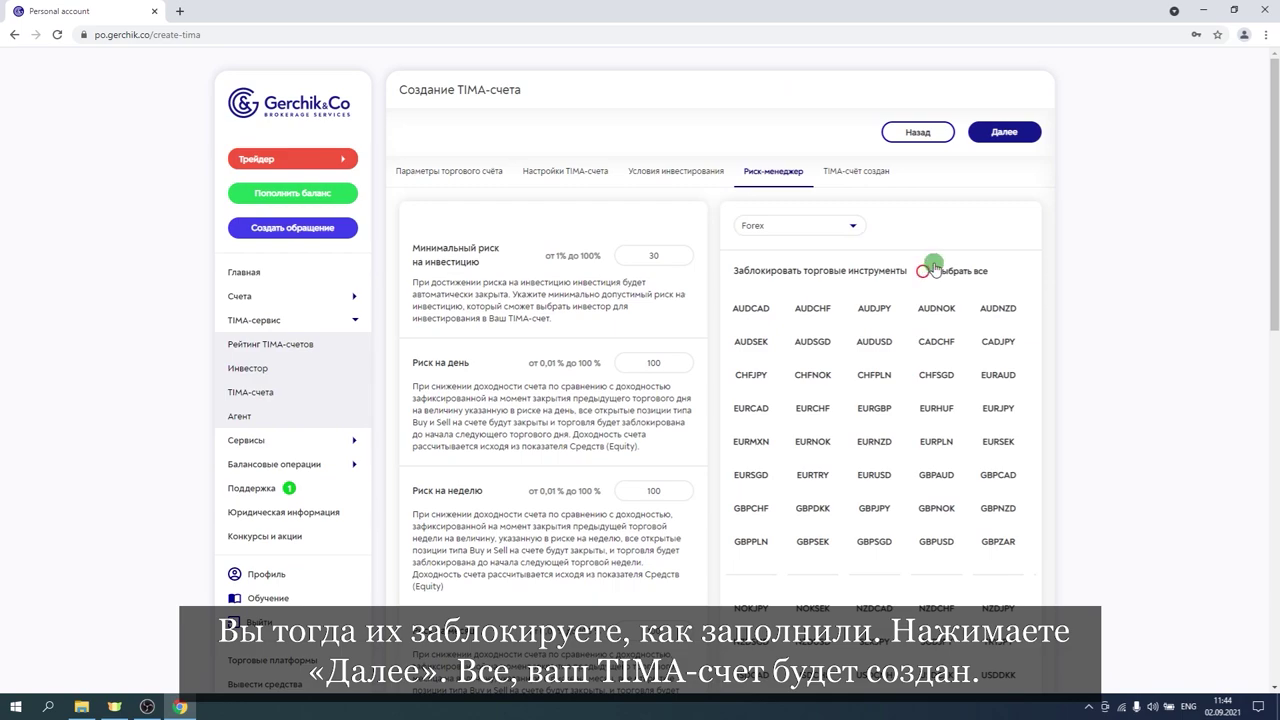
click(1008, 135)
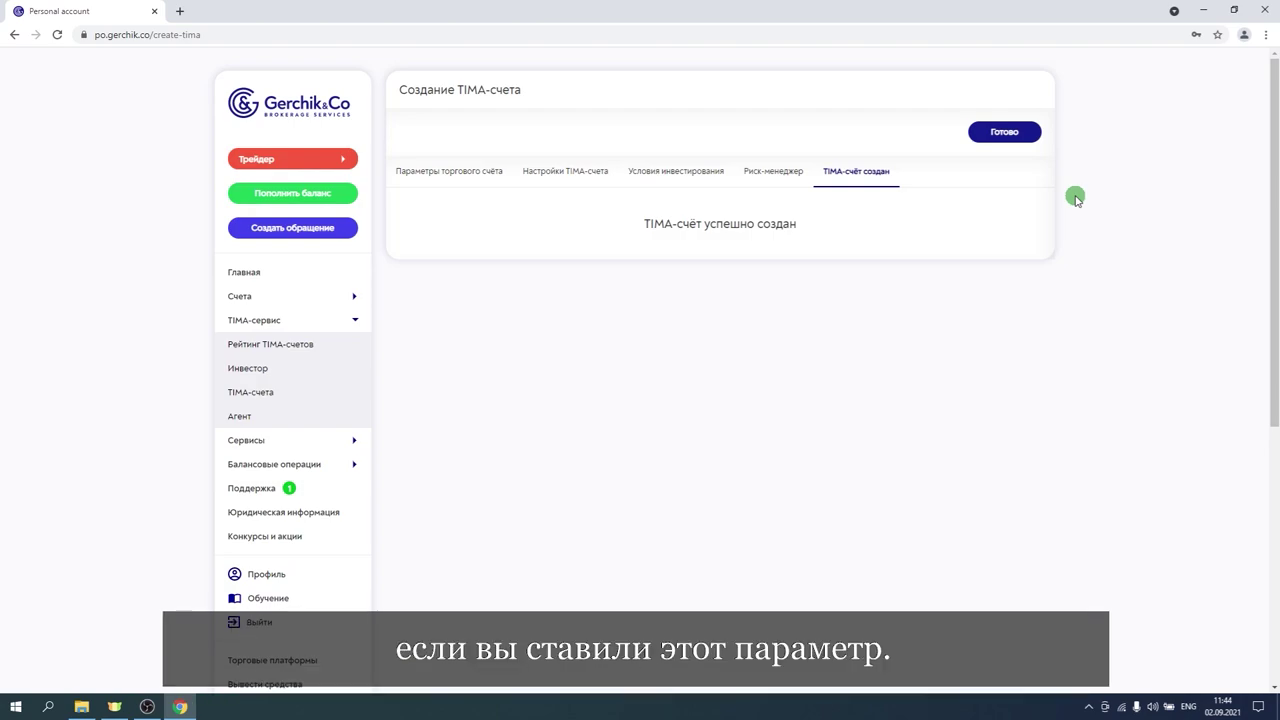
Close the finished wizard with Готово and open the second TIMA account in the list.
click(998, 134)
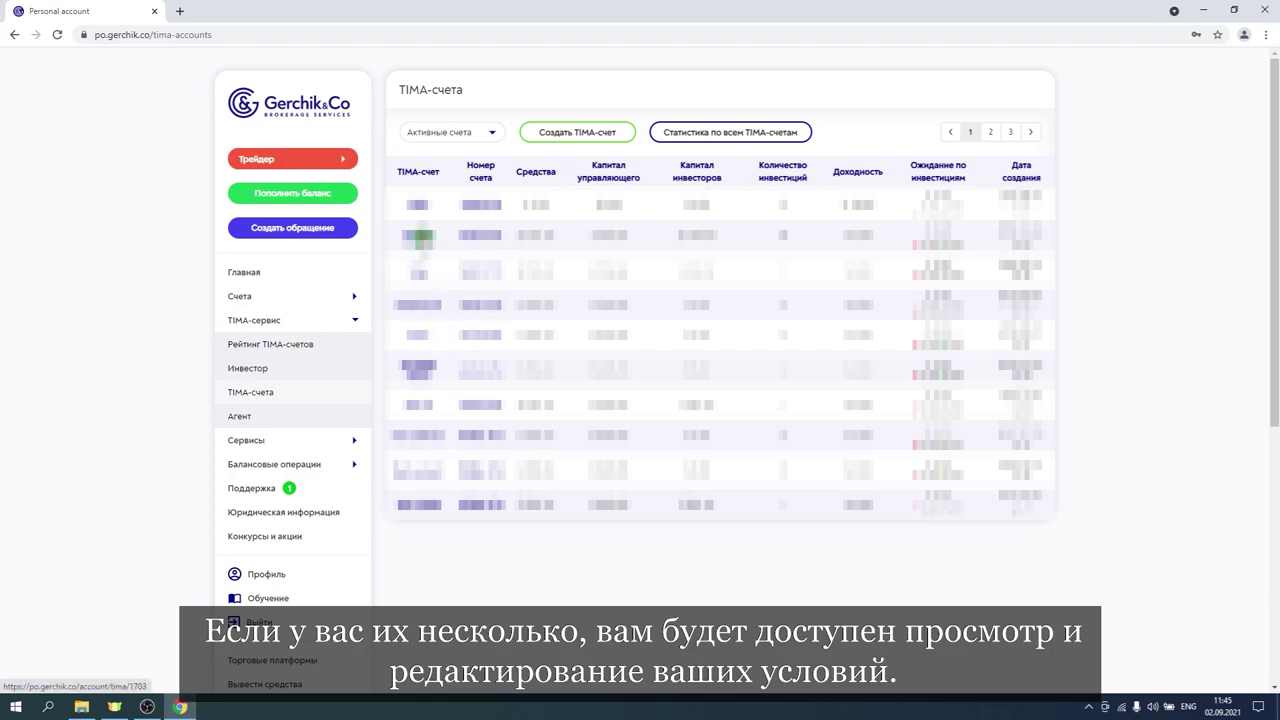
click(418, 231)
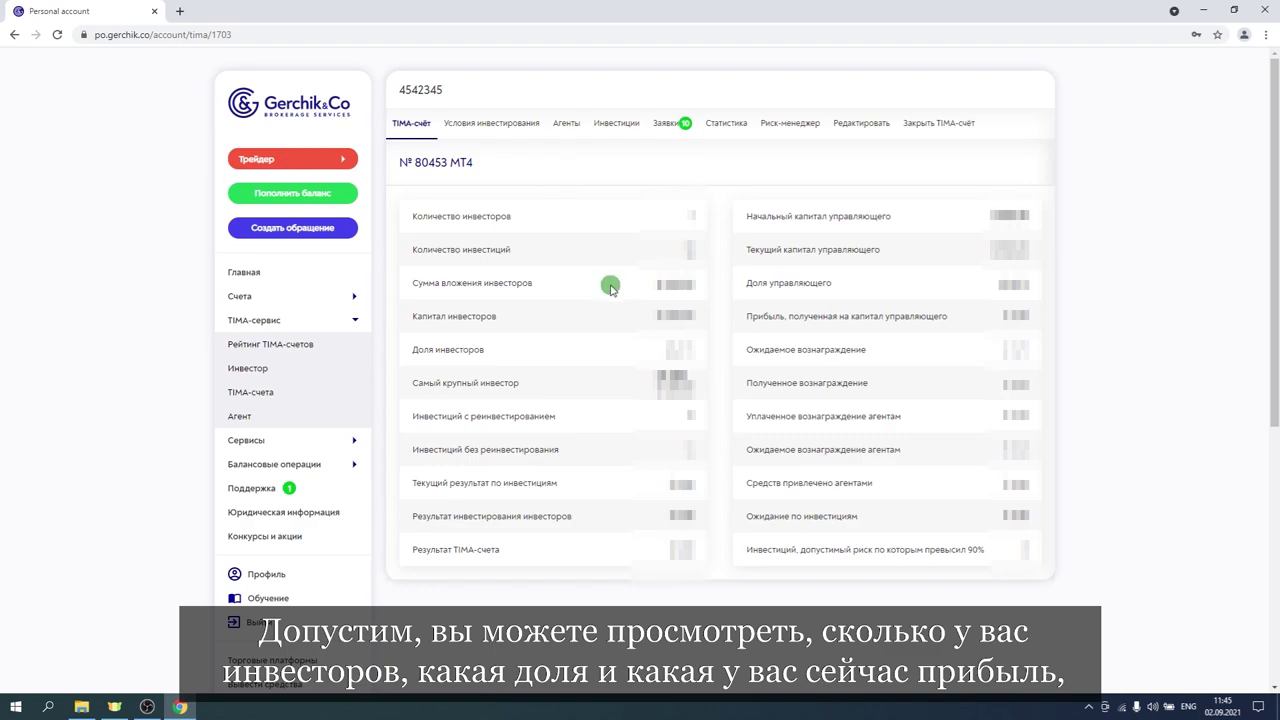
Show the MT4 TIMA account's Условия инвестирования tab.
click(482, 126)
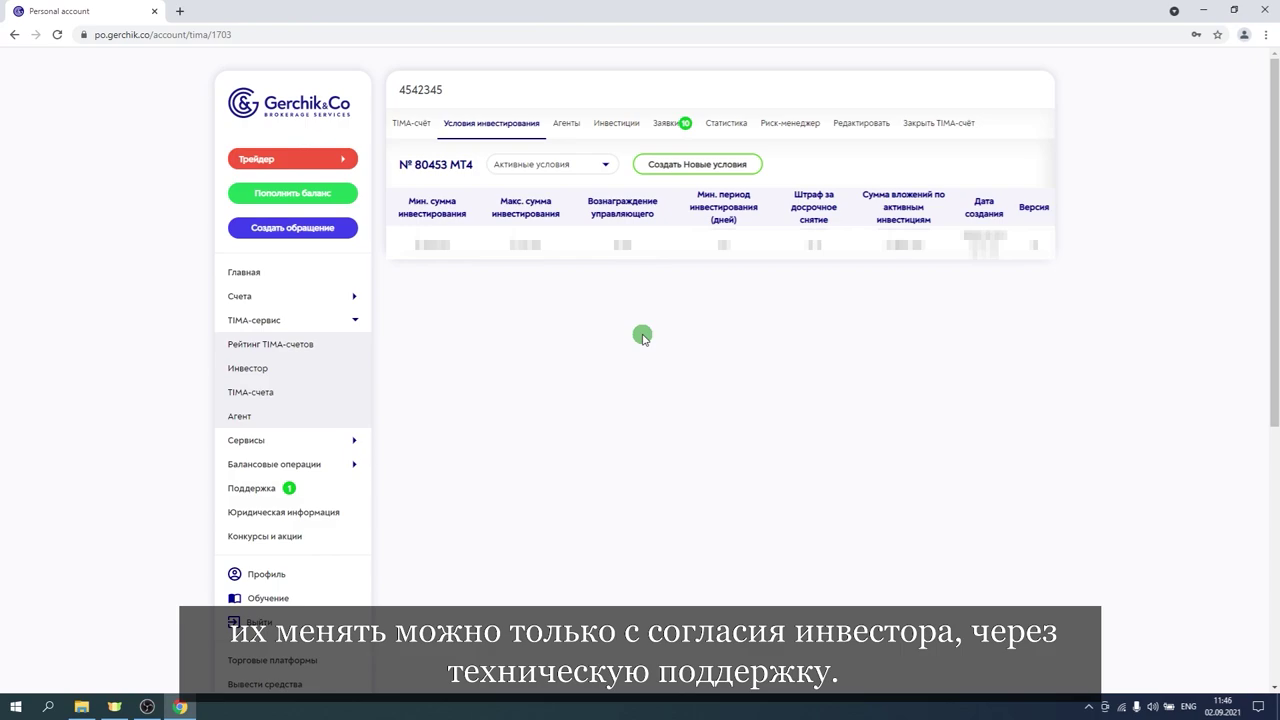
Look through the account's Агенты and Инвестиции tabs.
click(567, 125)
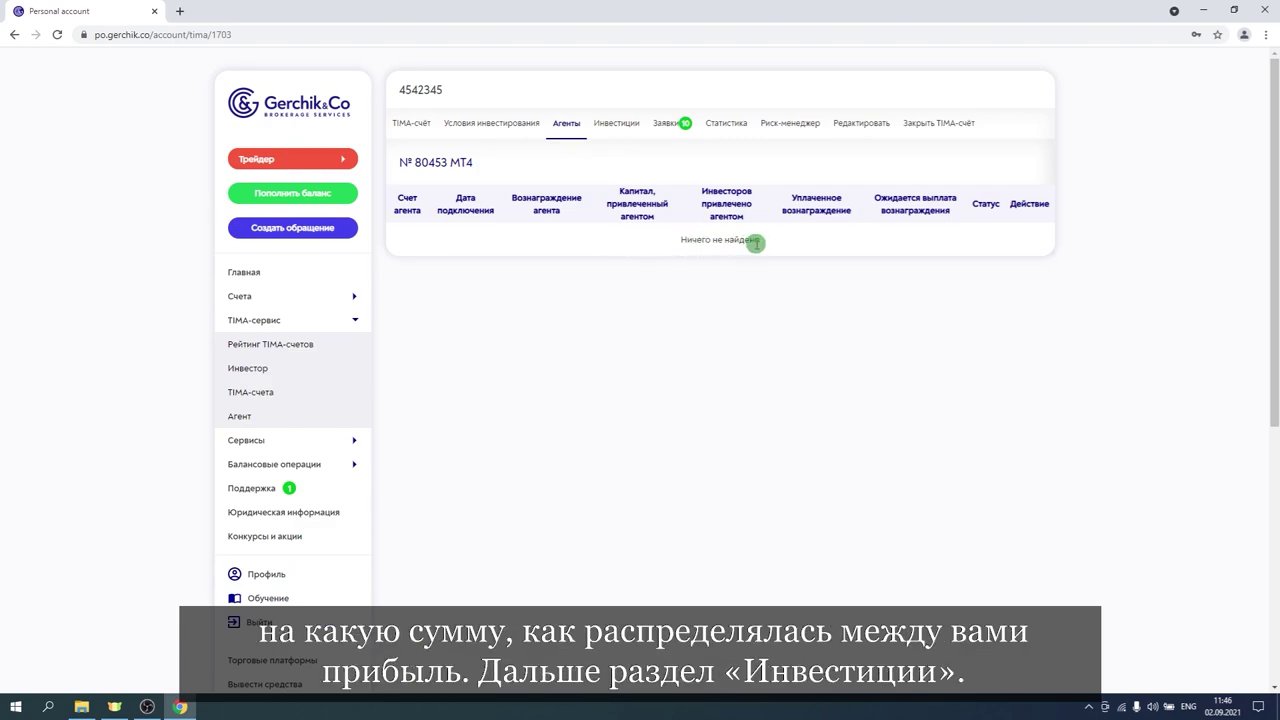
click(616, 124)
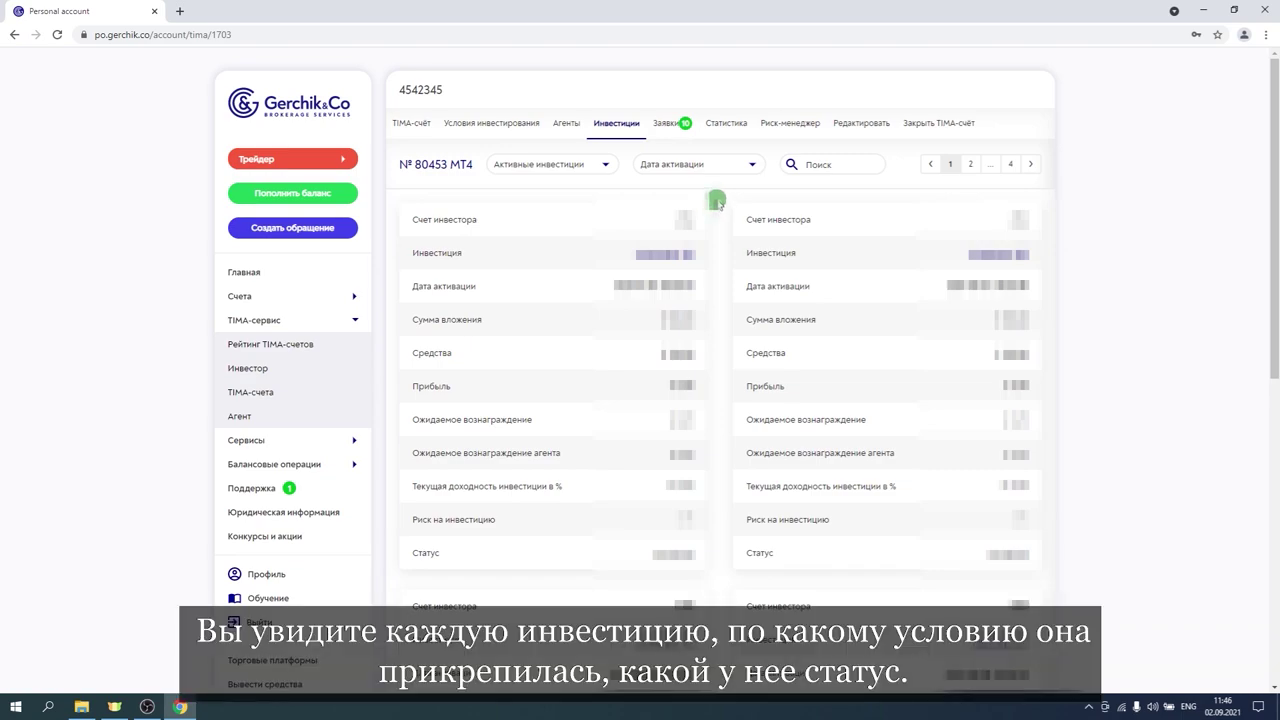
scroll(719, 203, down, 2)
scroll(719, 203, up, 1)
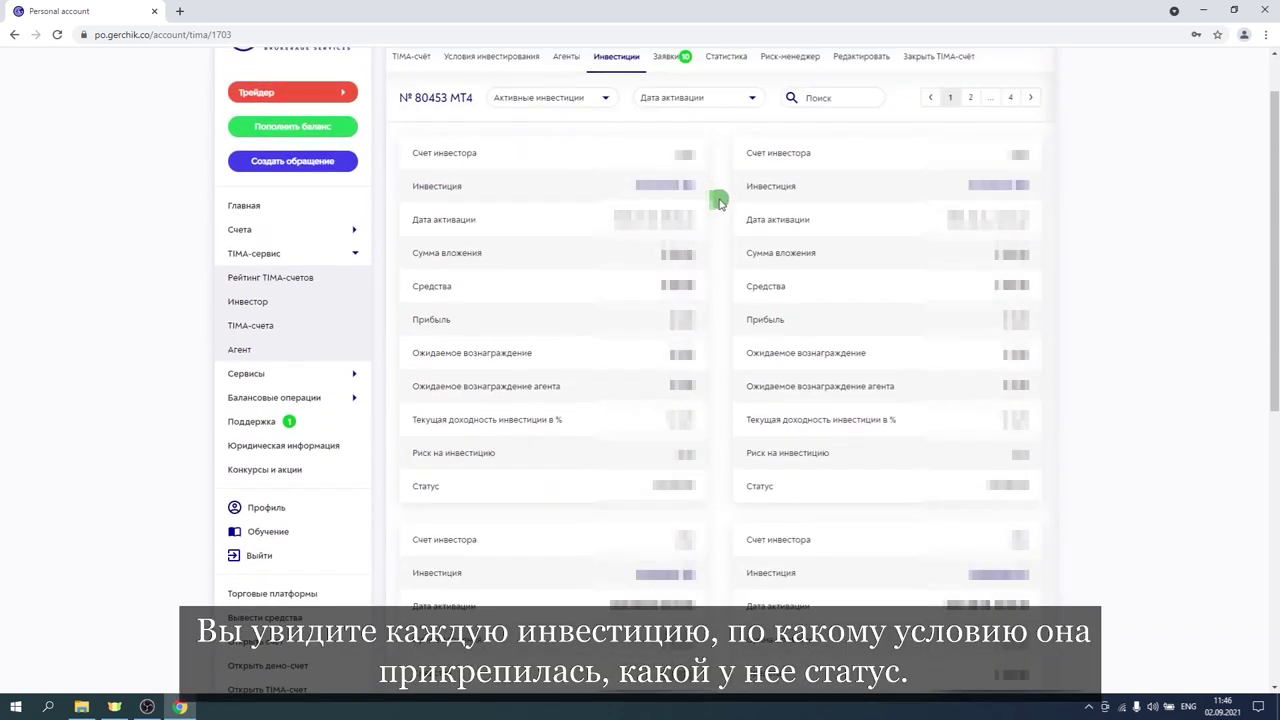
scroll(719, 203, down, 2)
scroll(719, 205, up, 2)
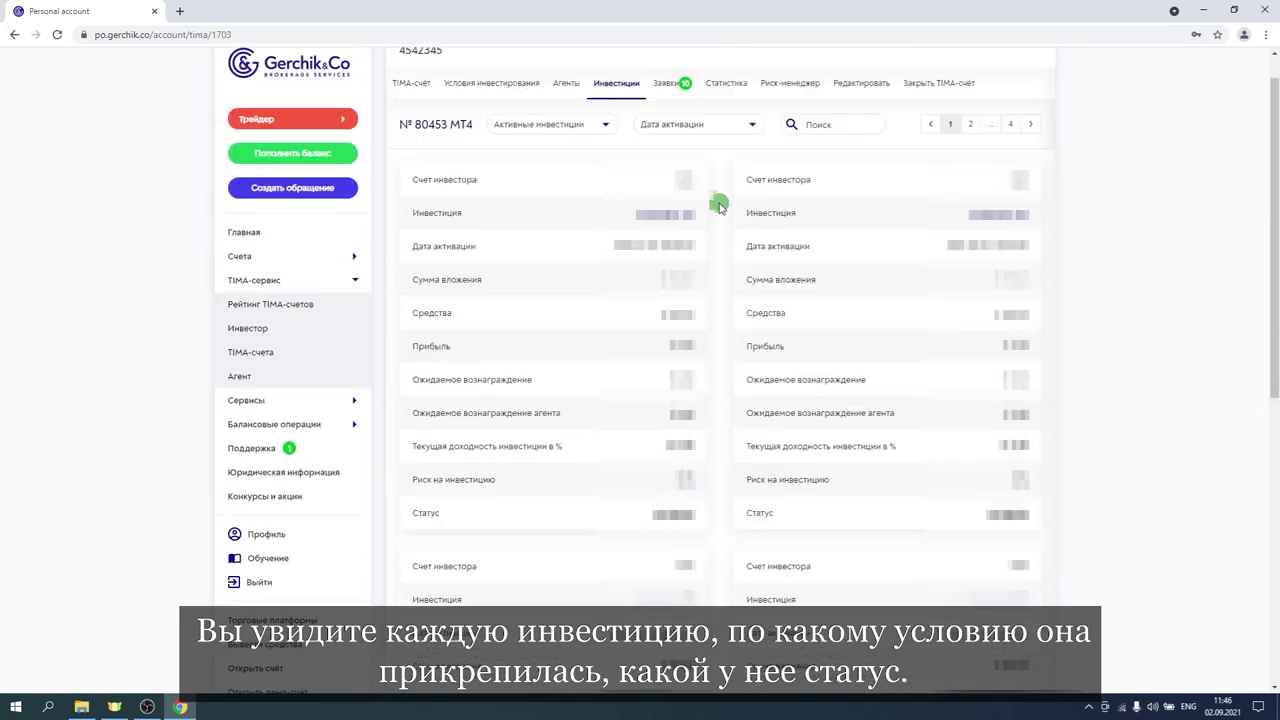
scroll(719, 205, up, 1)
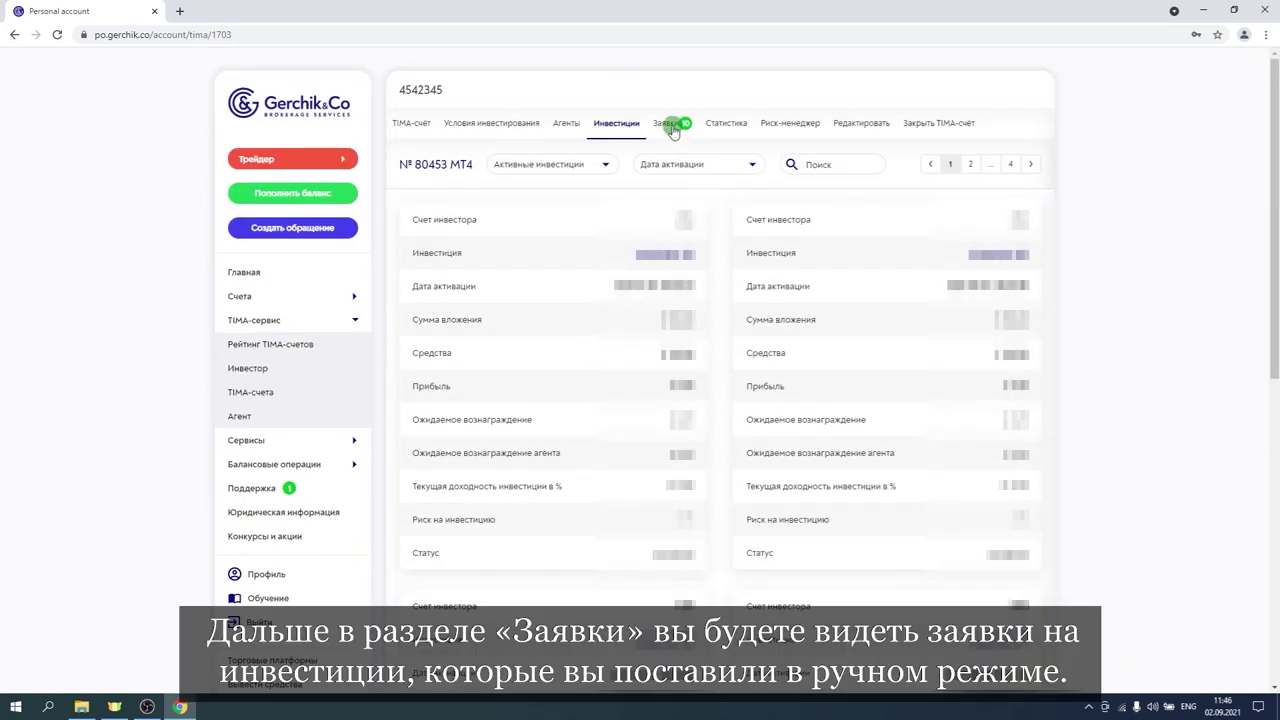
Show the Заявки tab, keeping the filter on active requests.
click(673, 129)
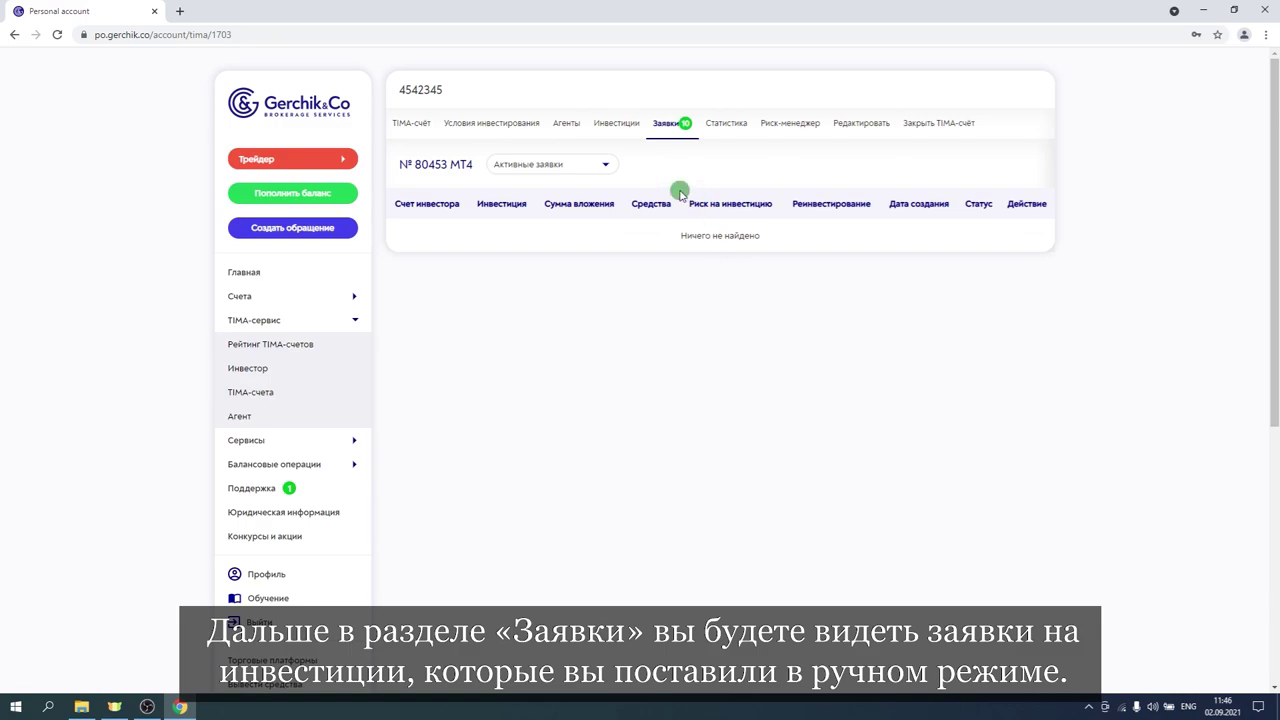
click(585, 164)
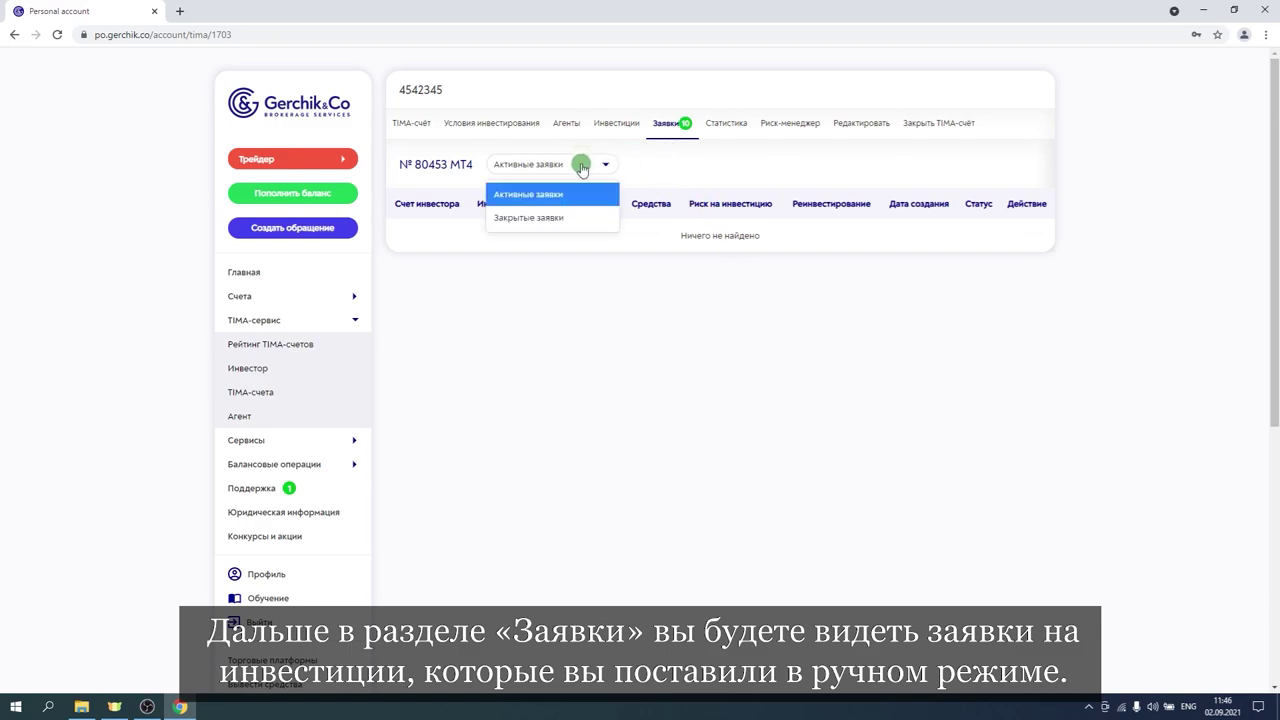
click(552, 200)
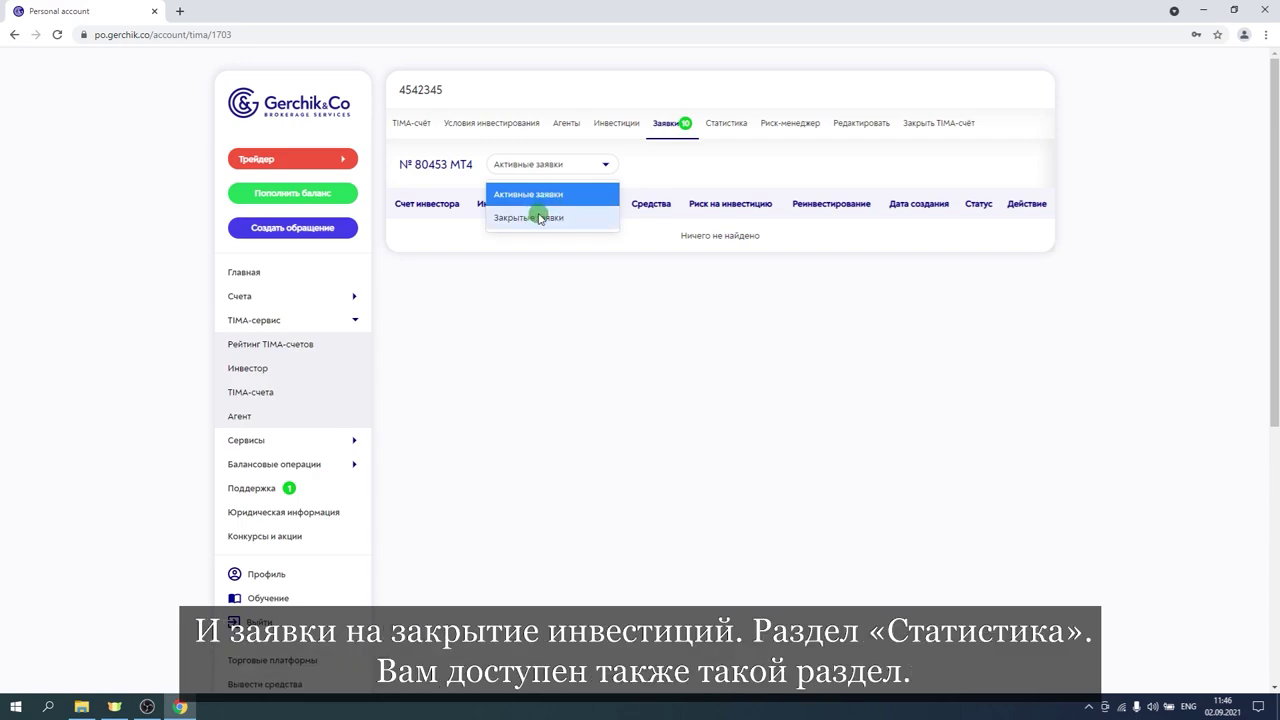
click(688, 172)
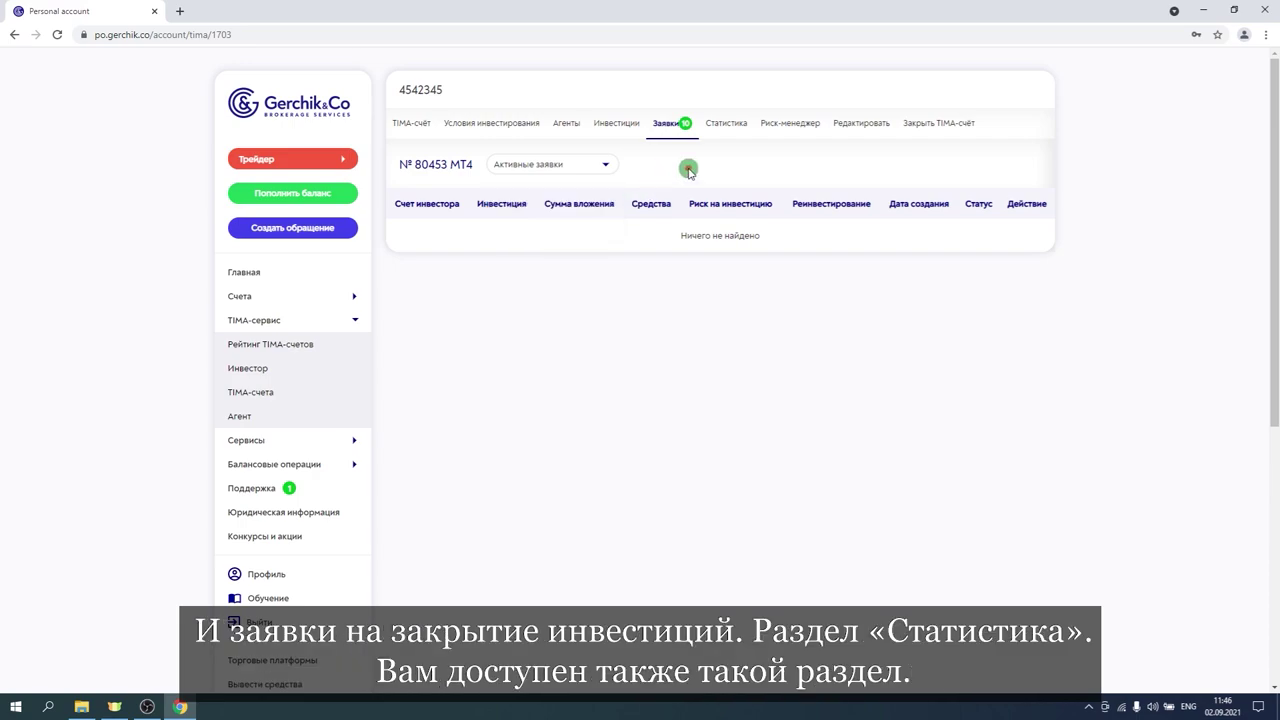
Scroll through the account's Статистика tab.
click(728, 127)
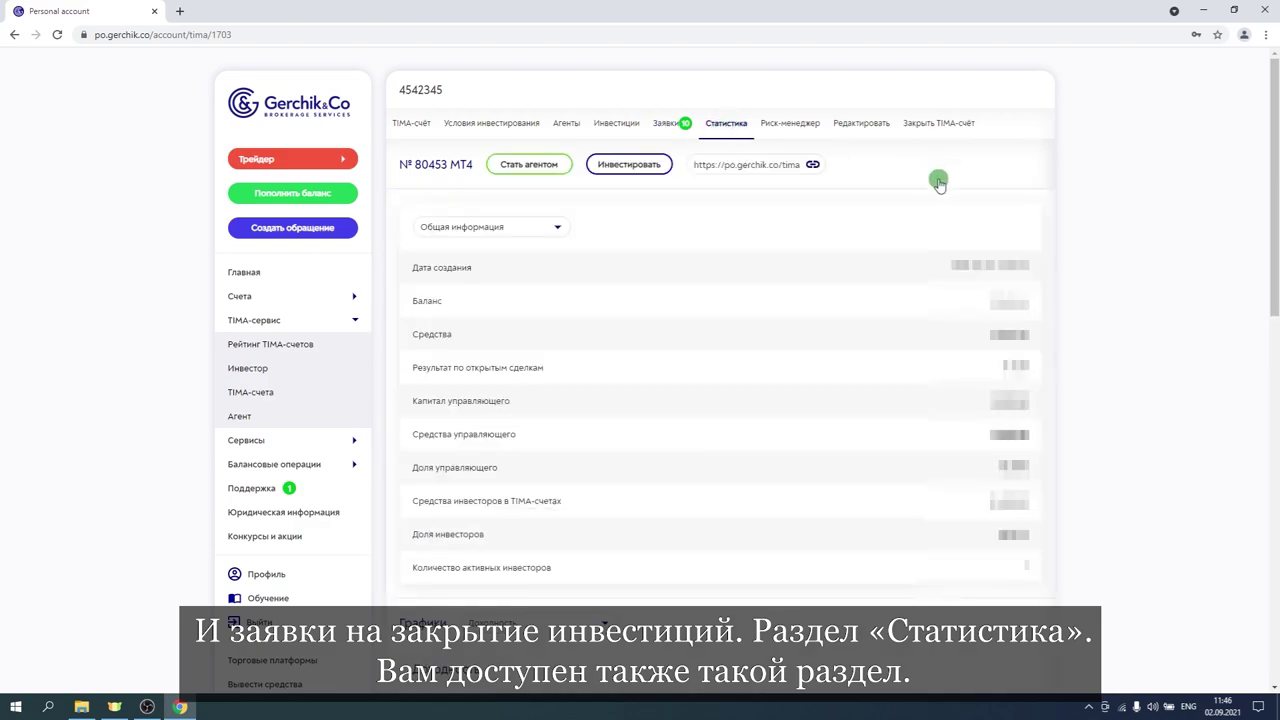
scroll(1066, 172, down, 3)
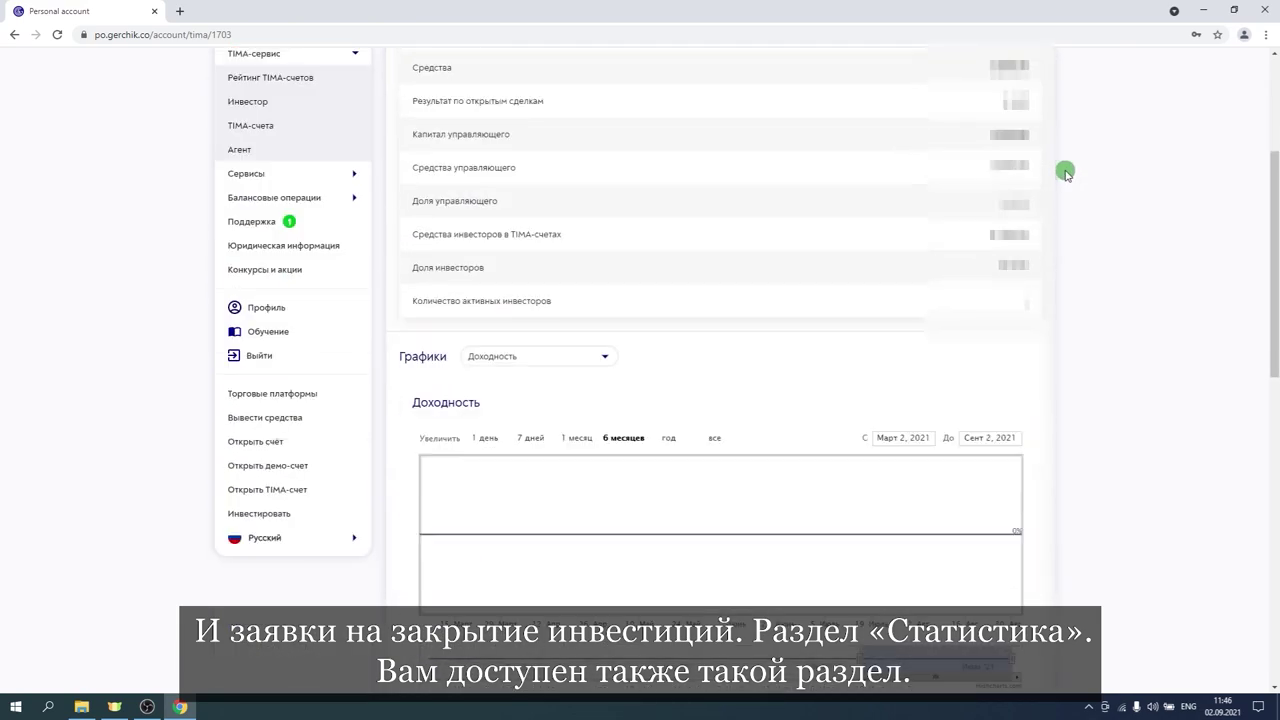
scroll(1066, 172, up, 3)
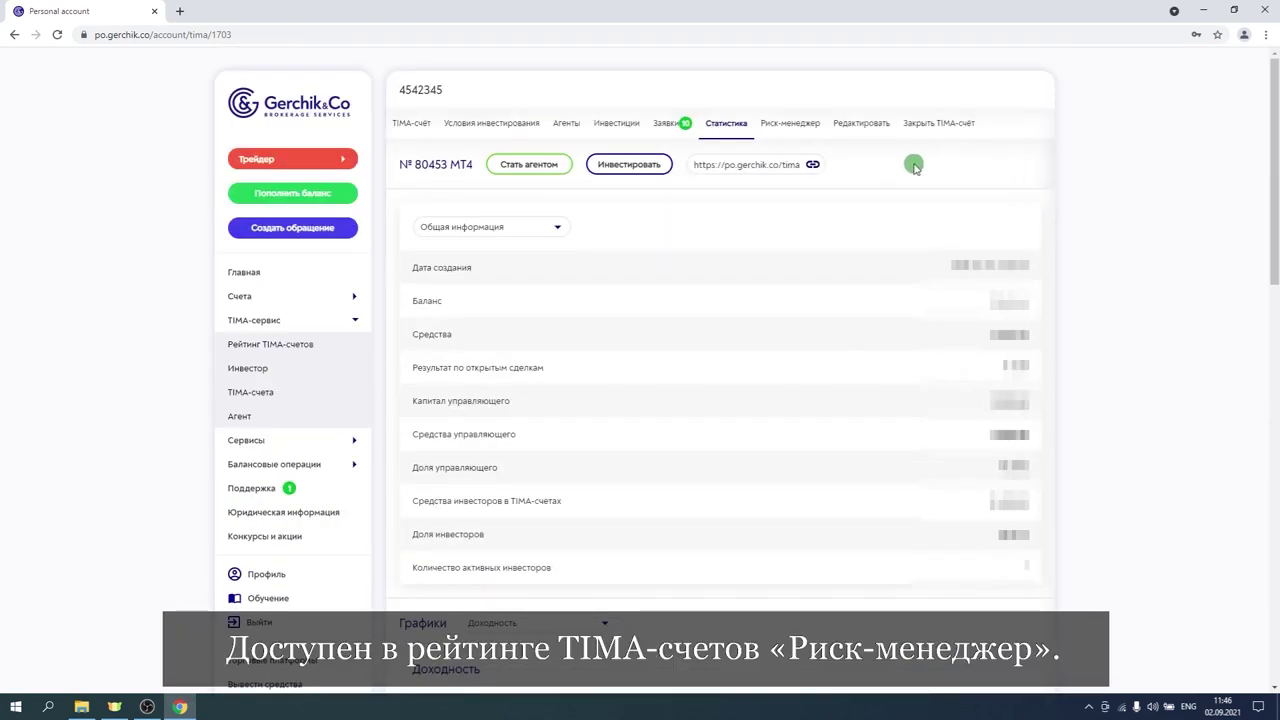
Review the read-only Риск-менеджер parameters, including the 1% minimum risk.
click(785, 125)
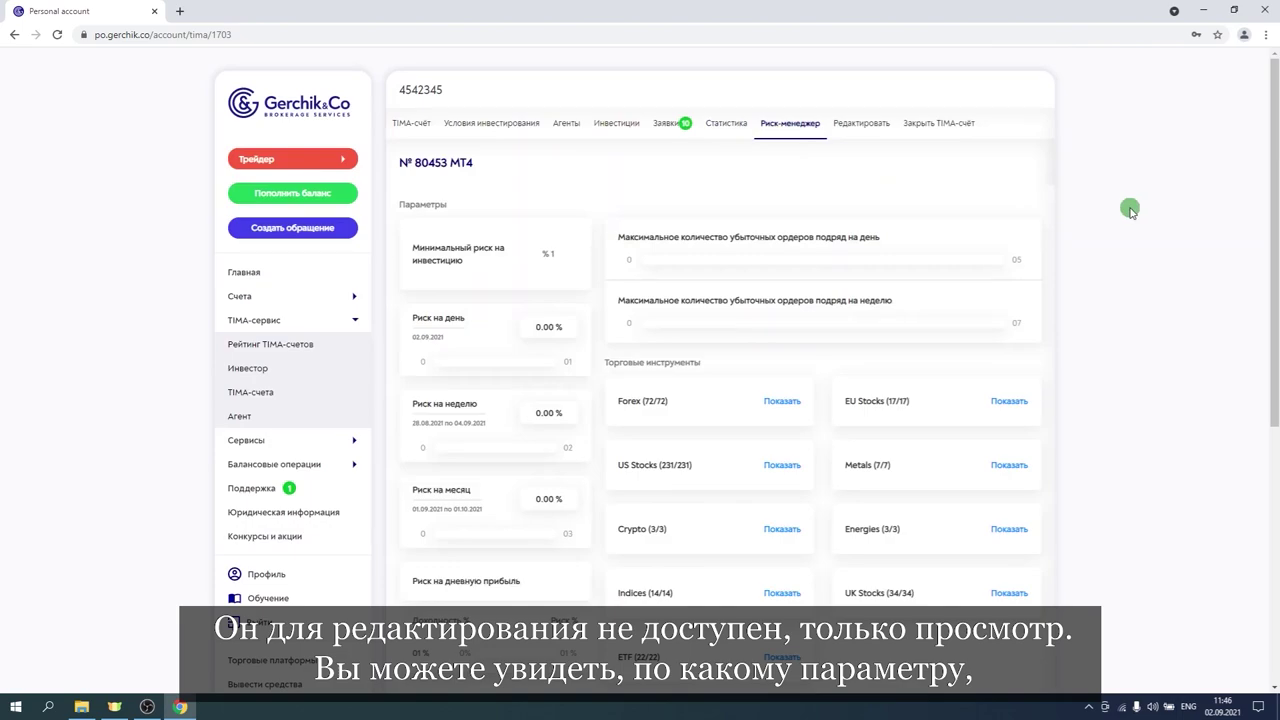
scroll(1103, 212, down, 3)
scroll(1102, 211, up, 3)
scroll(1101, 211, down, 1)
scroll(1101, 212, up, 1)
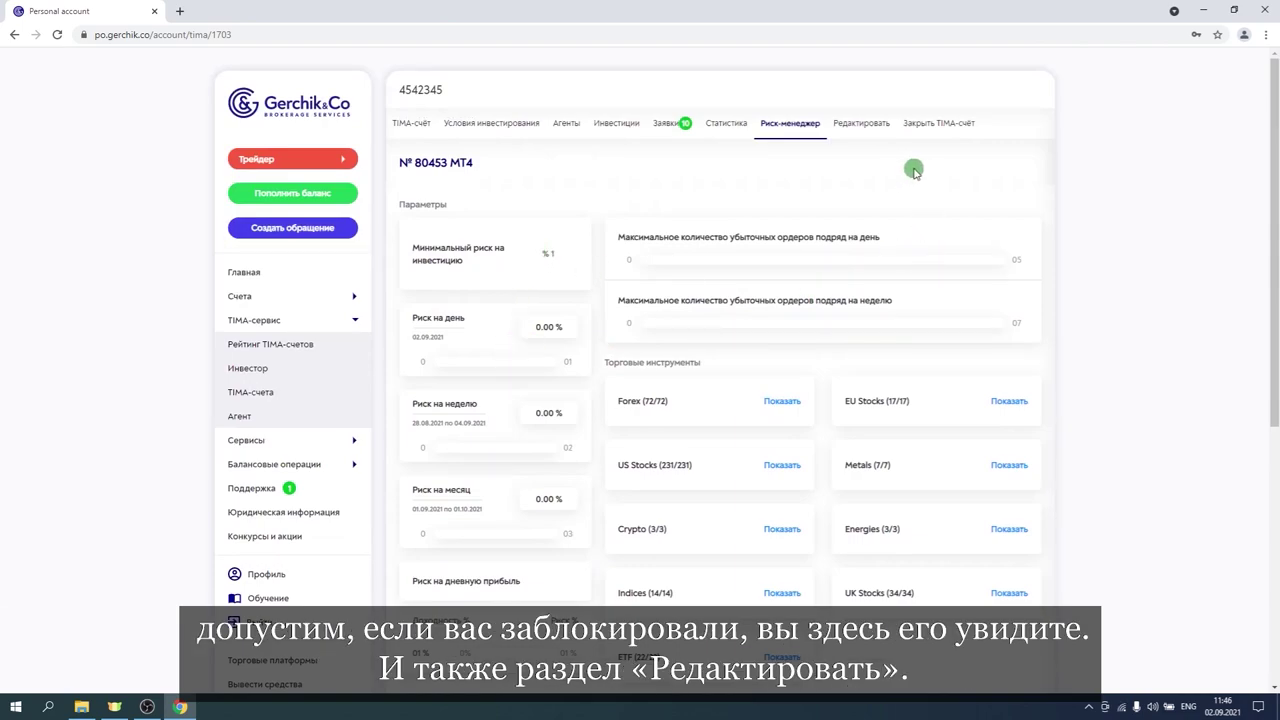
Review the Редактировать settings, keeping the rollover time at 00:00.
click(860, 126)
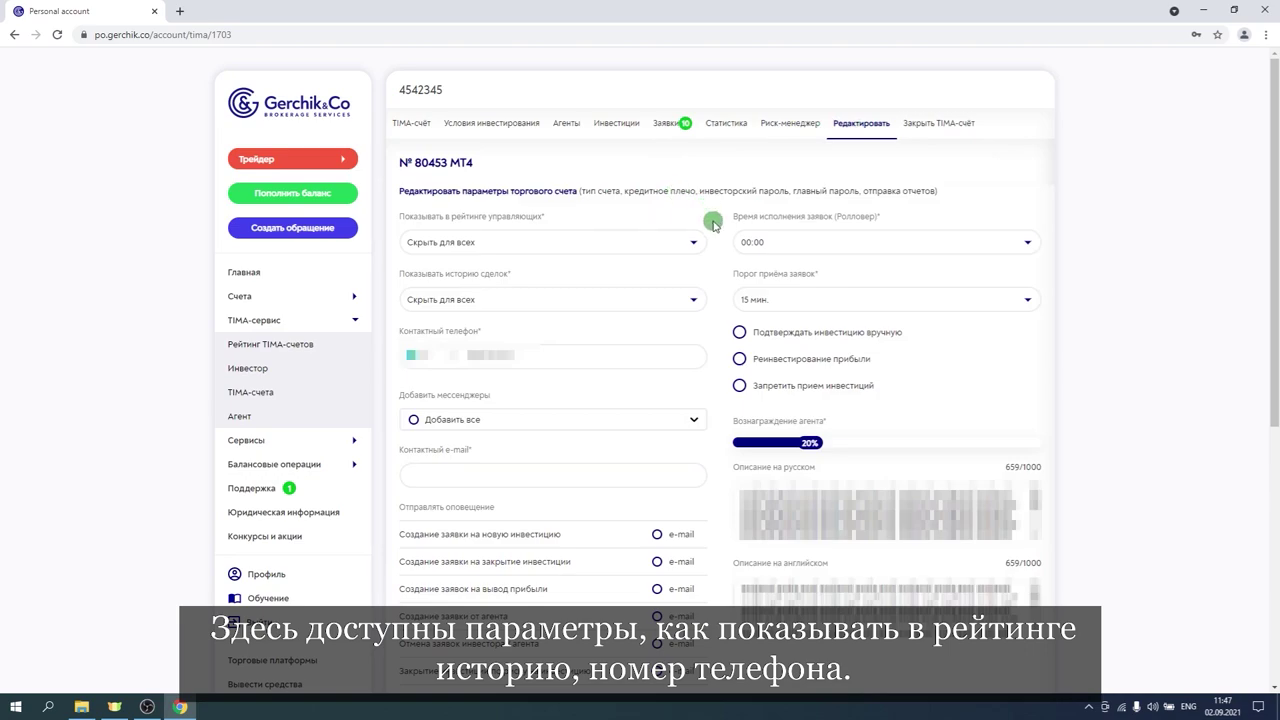
scroll(690, 250, down, 2)
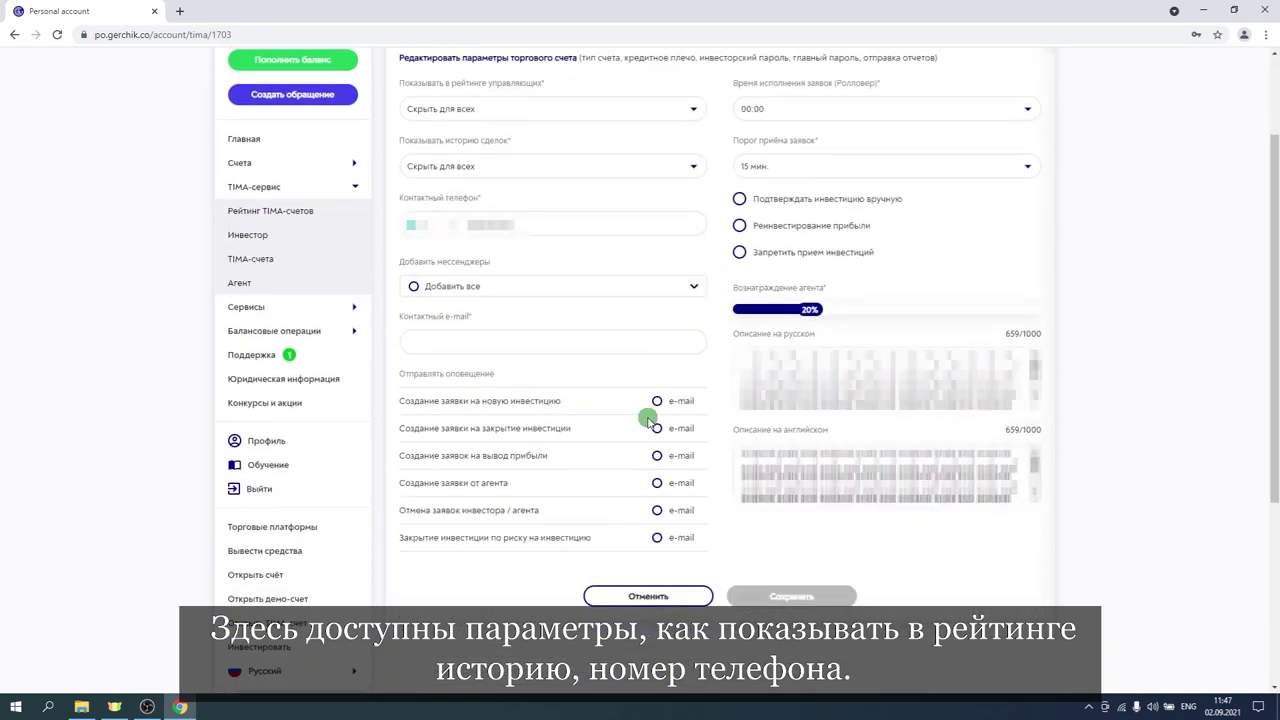
scroll(617, 512, up, 2)
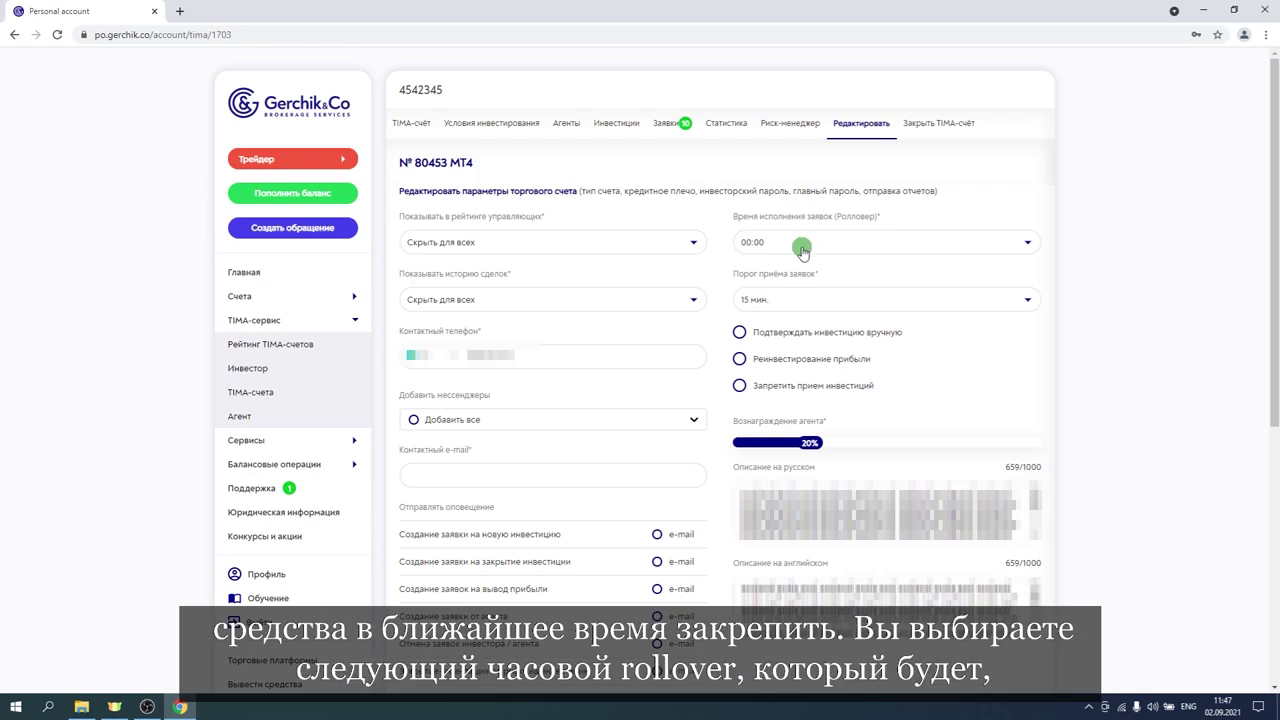
click(802, 248)
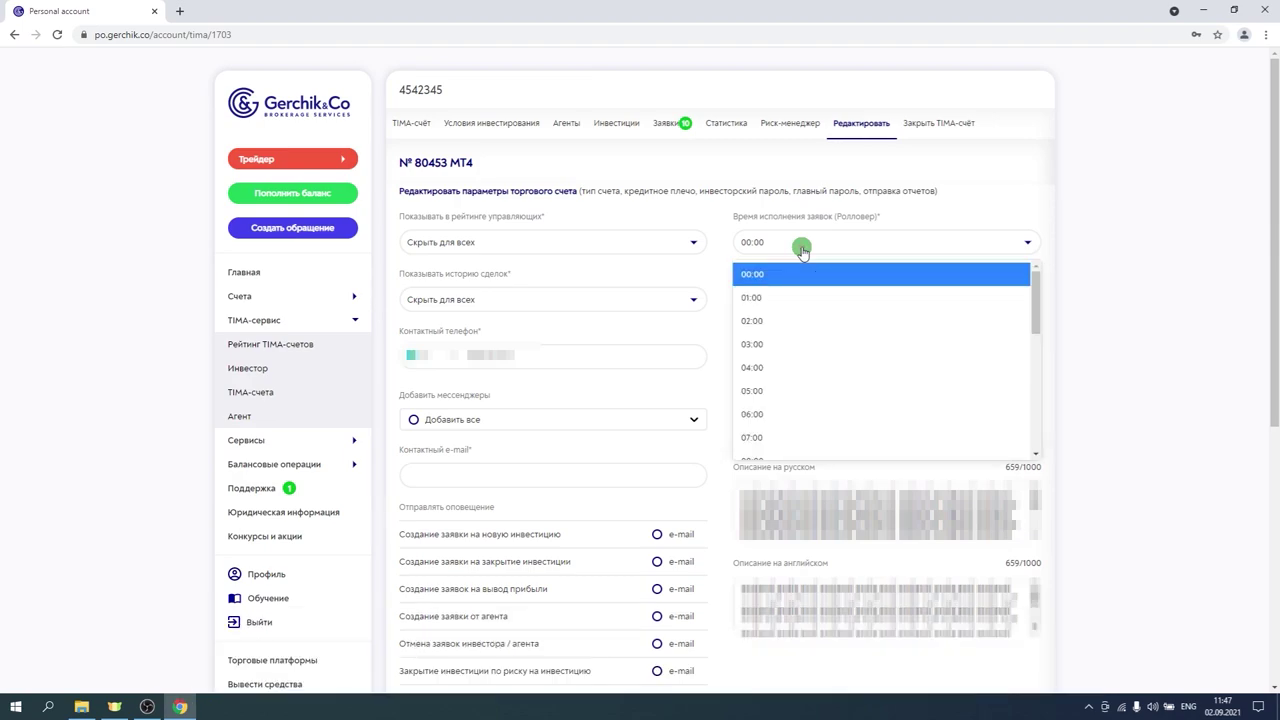
click(915, 208)
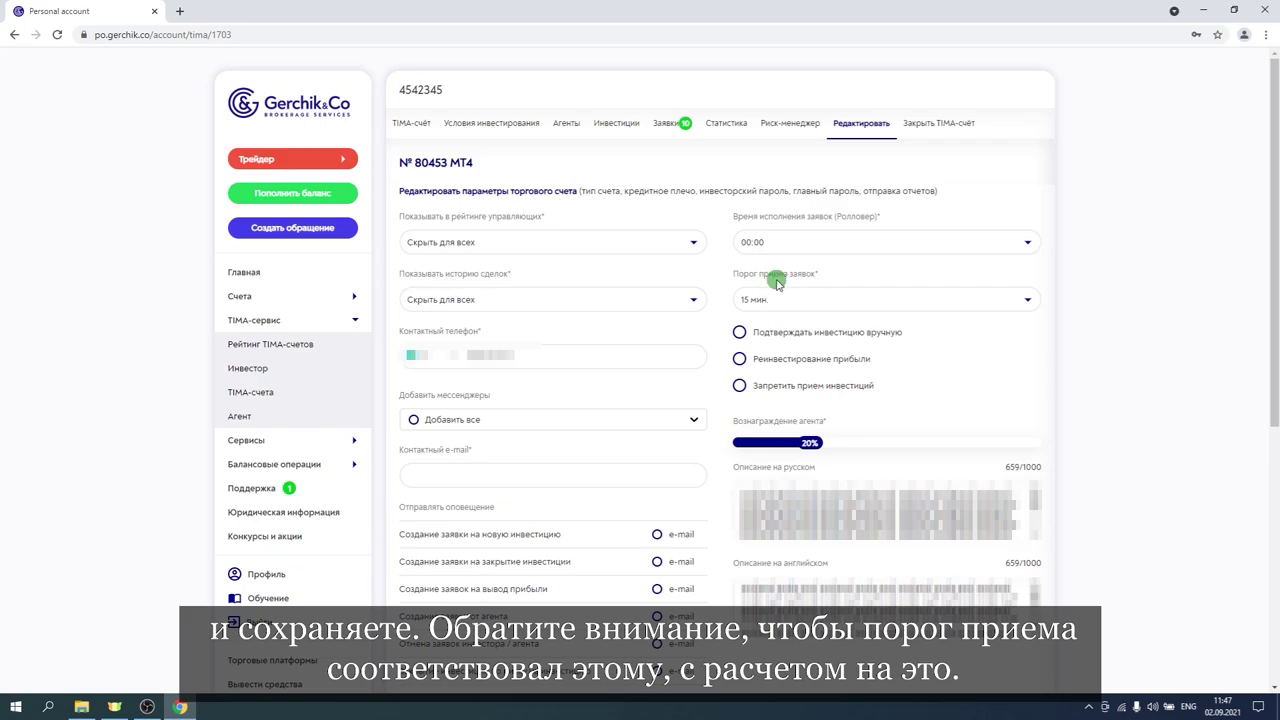
Bring up the Закрыть TIMA-счёт confirmation page.
scroll(707, 266, down, 1)
scroll(707, 266, down, 3)
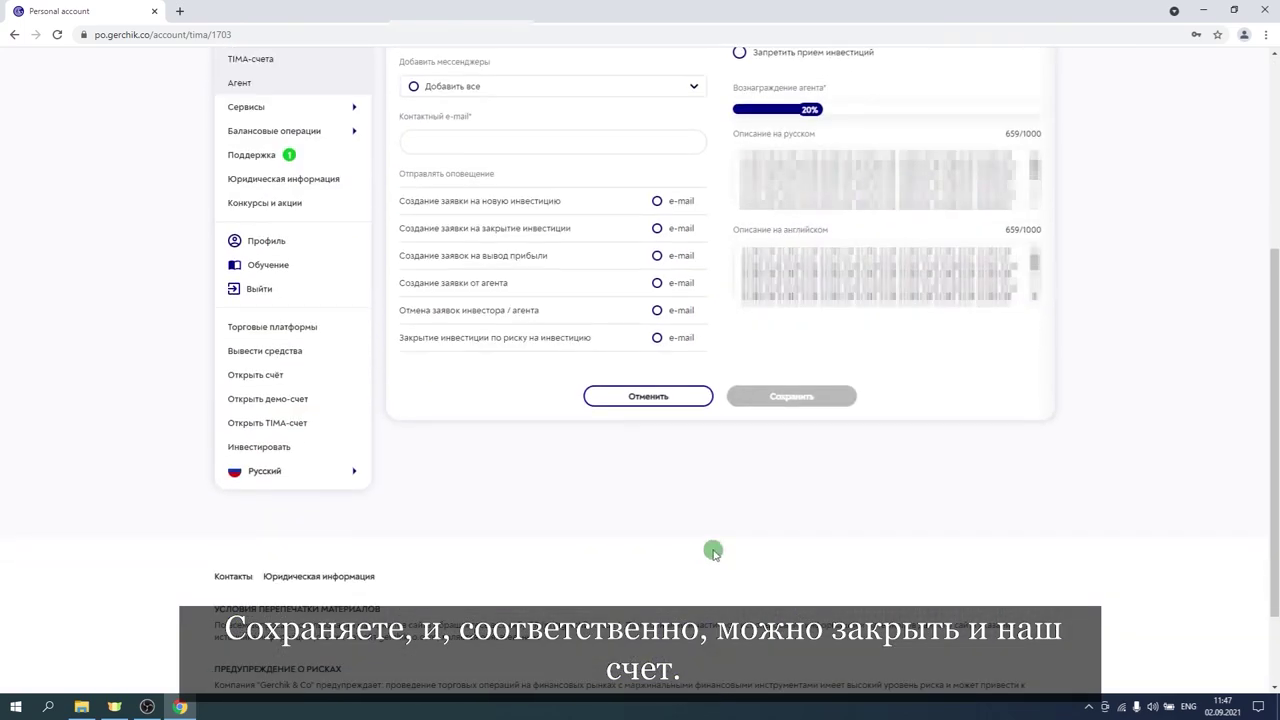
scroll(709, 549, up, 4)
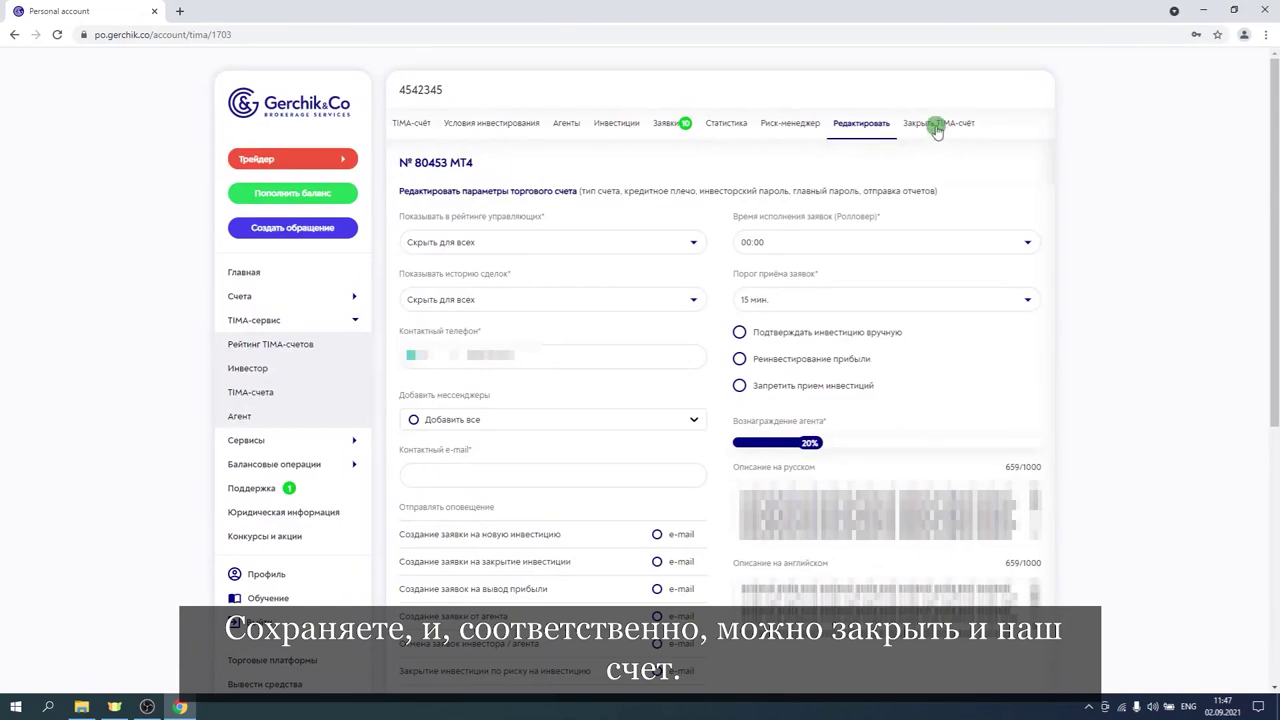
click(930, 123)
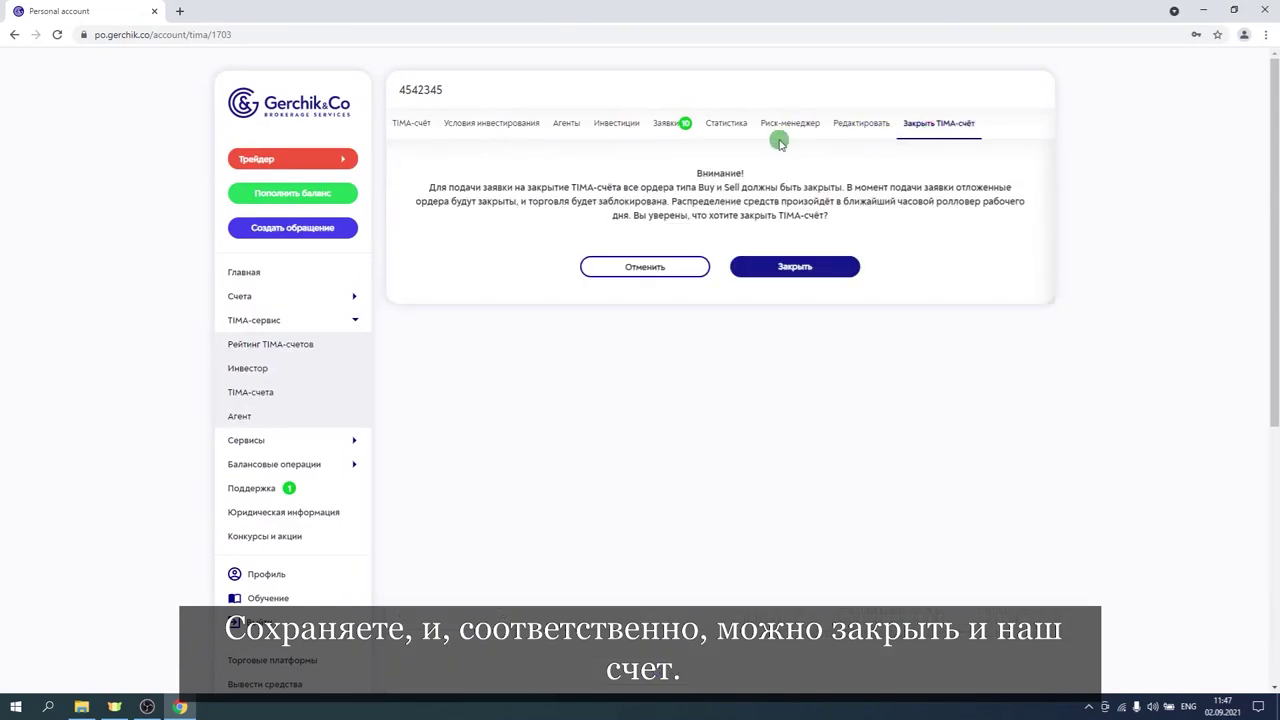